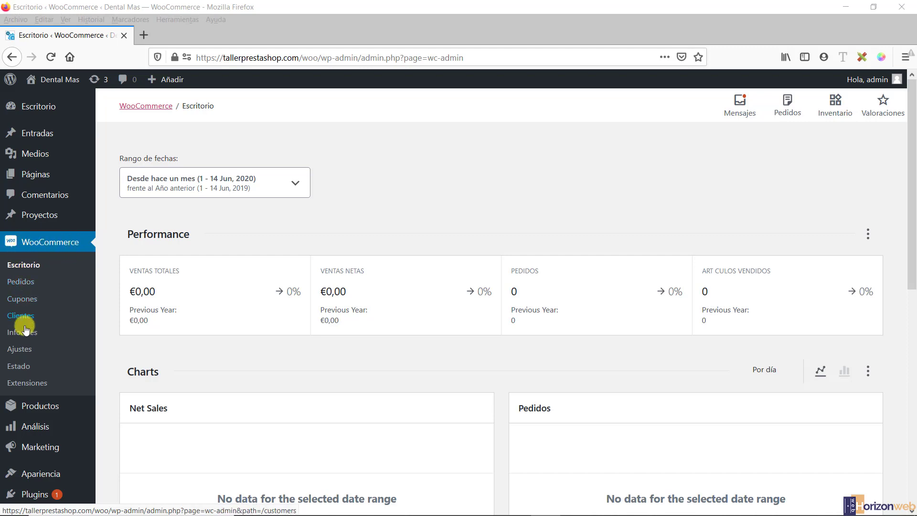
scroll(48, 337, down, 3)
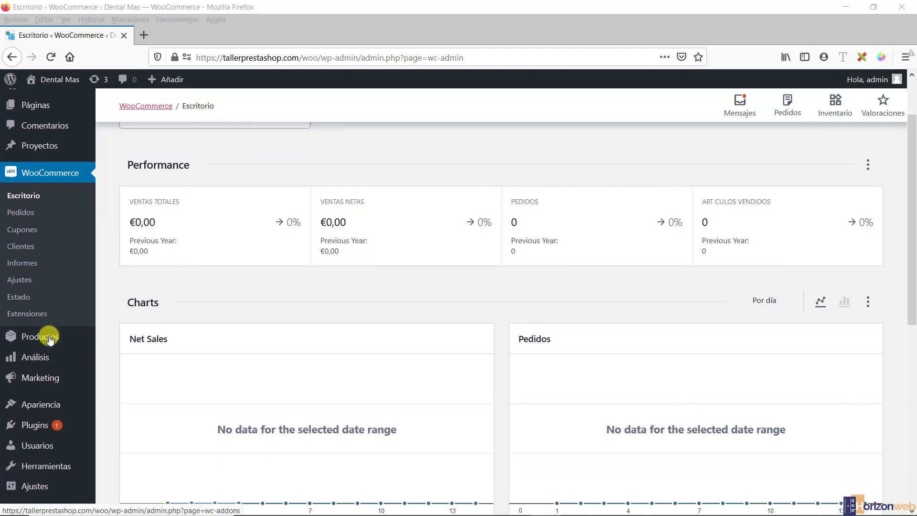
mouse_move(43, 283)
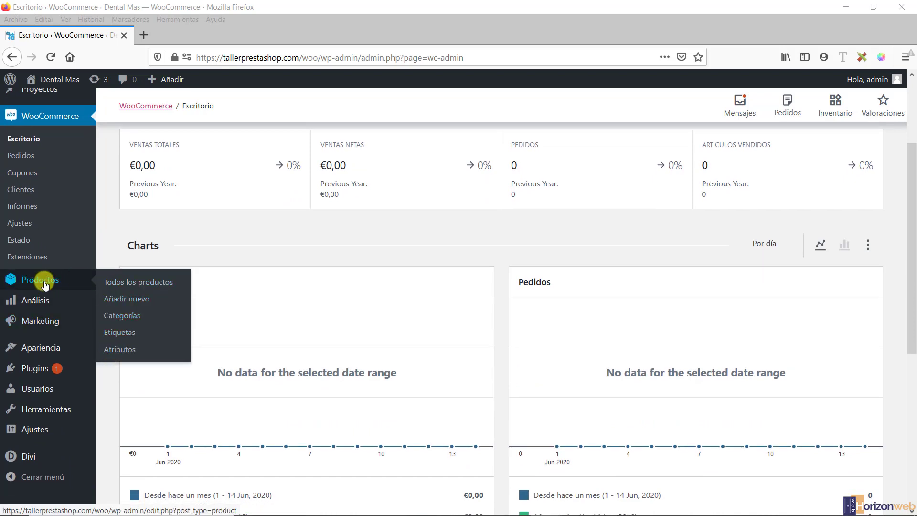
mouse_move(50, 305)
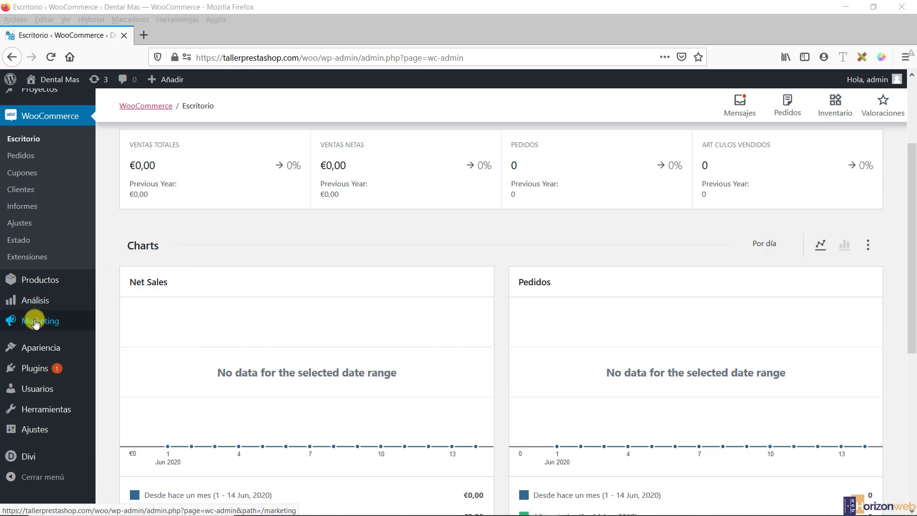
scroll(34, 323, up, 2)
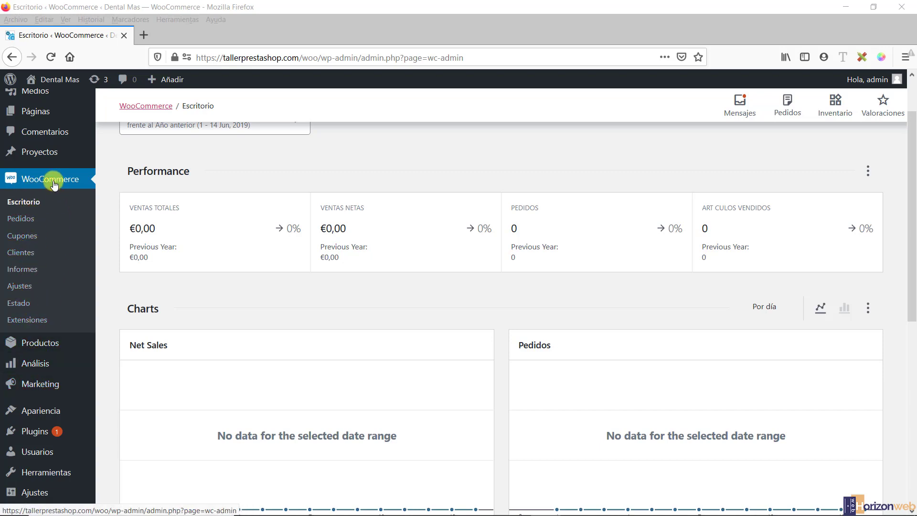
scroll(98, 281, up, 2)
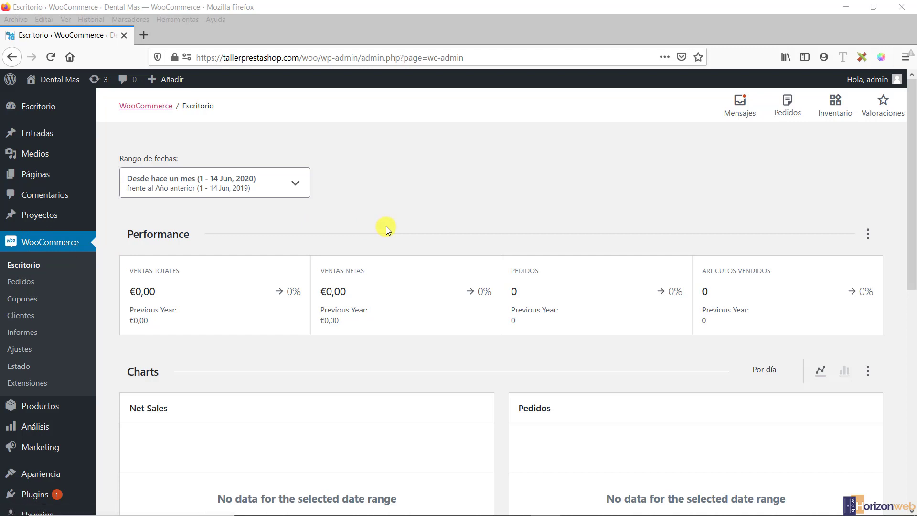
scroll(385, 226, down, 1)
scroll(385, 229, up, 1)
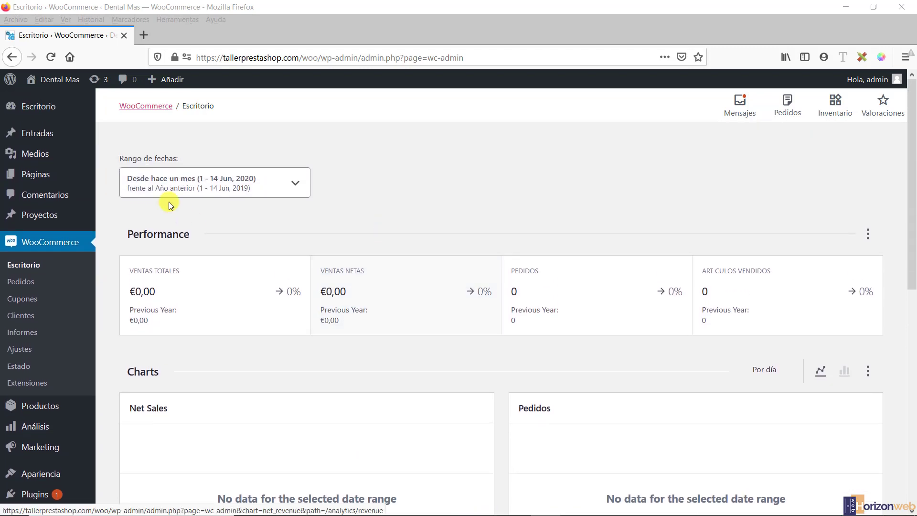
Visit the general WordPress Escritorio home page, and return to the WooCommerce Escritorio.
mouse_move(31, 111)
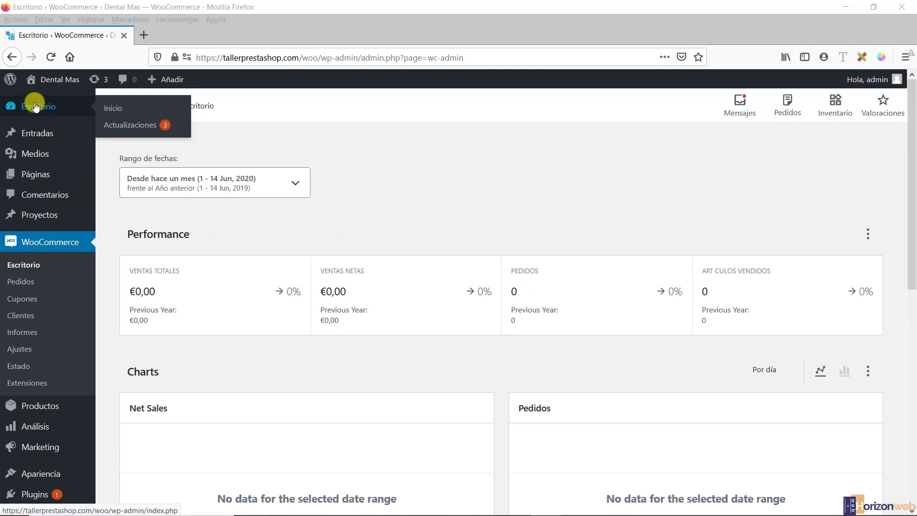
click(123, 108)
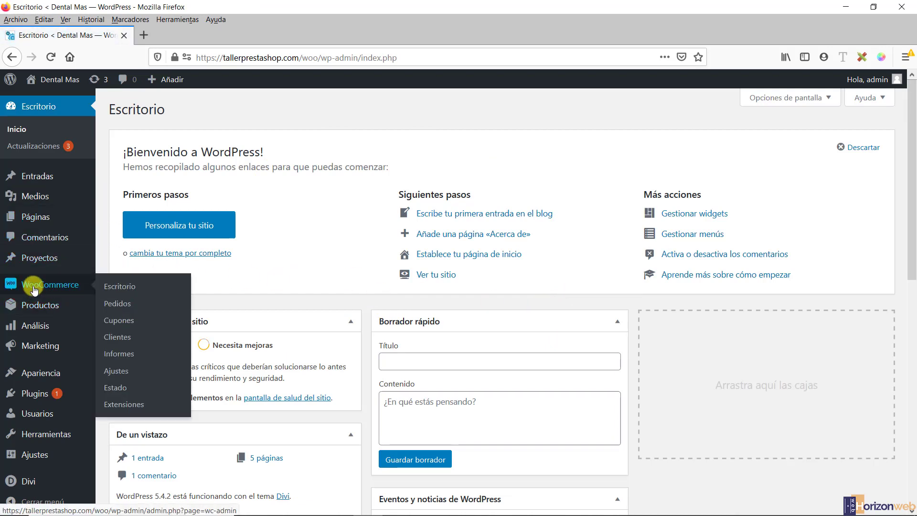
click(118, 288)
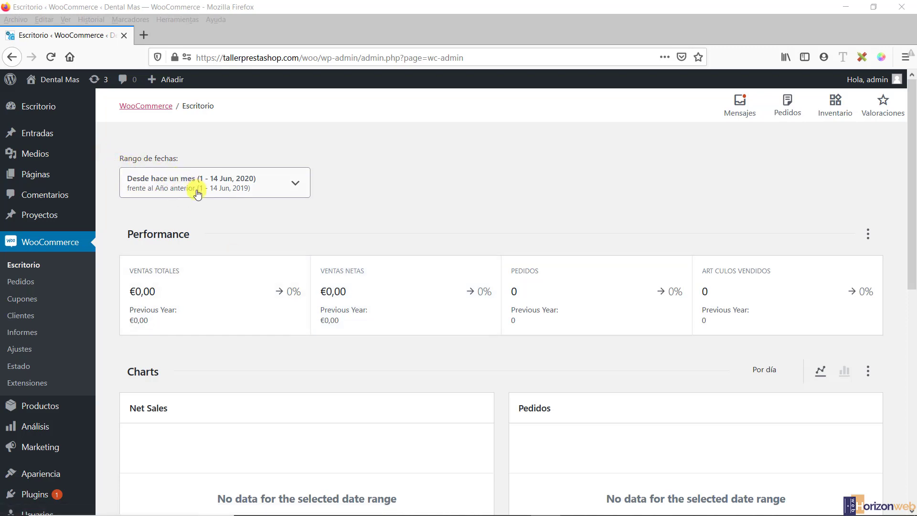
Set the WooCommerce dashboard's date range to the preset Último trimestre, compared with Año anterior, and update the report.
click(271, 187)
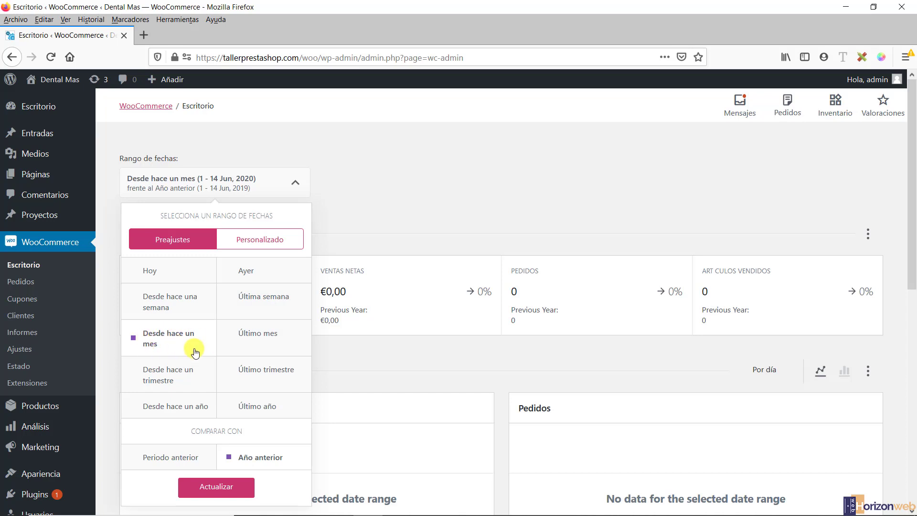
click(252, 376)
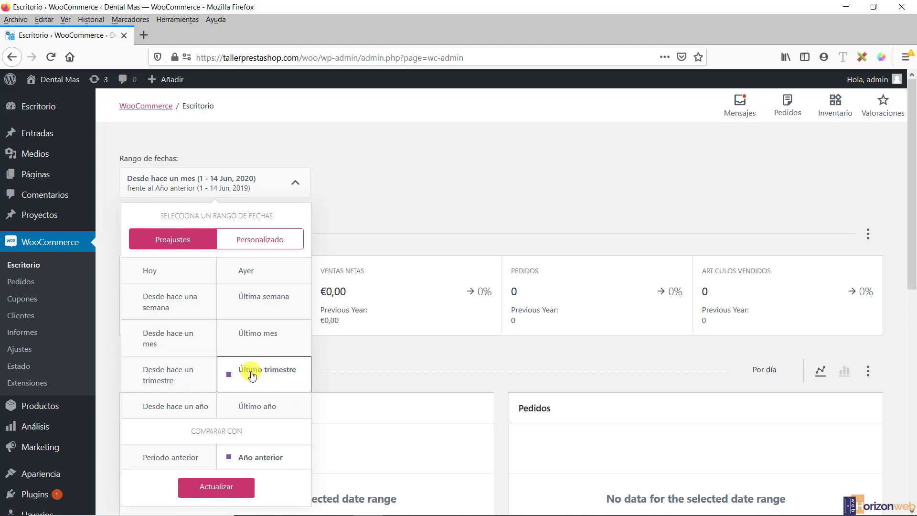
click(221, 488)
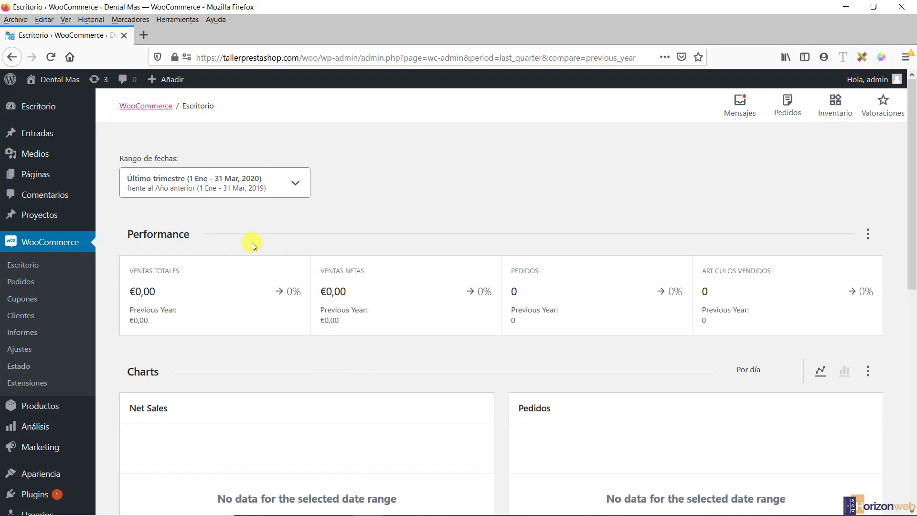
Review the preset and custom date range options of the dashboard, and close them without choosing a range.
click(275, 186)
scroll(253, 215, down, 3)
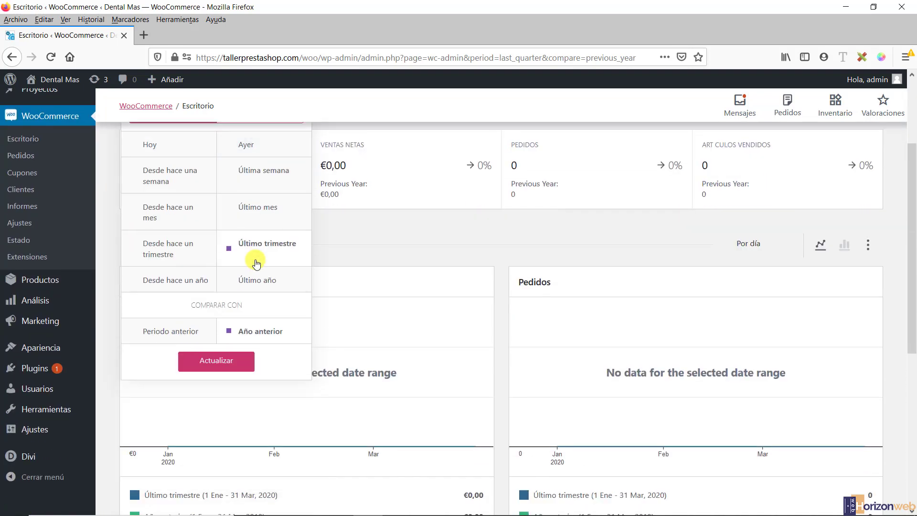
scroll(256, 258, up, 3)
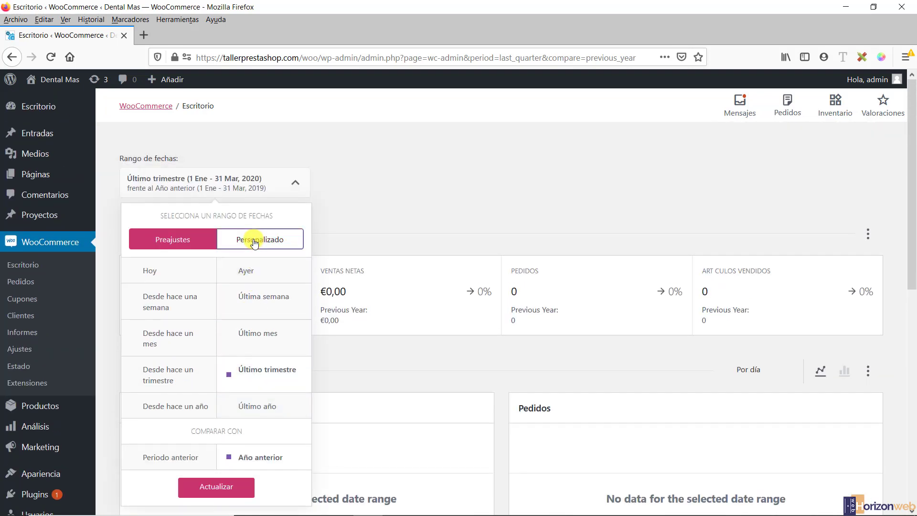
click(255, 241)
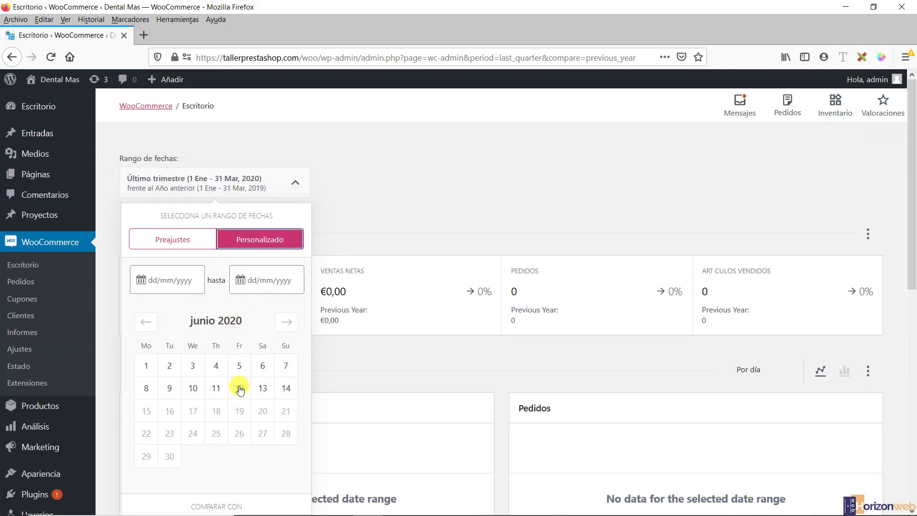
click(395, 194)
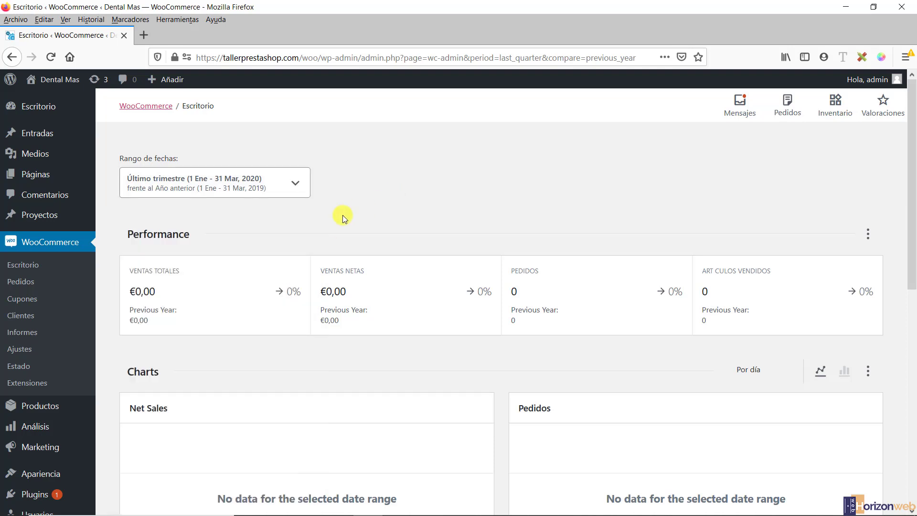
Examine the dashboard sections and the list of statistics that can be displayed under Performance.
scroll(654, 411, down, 3)
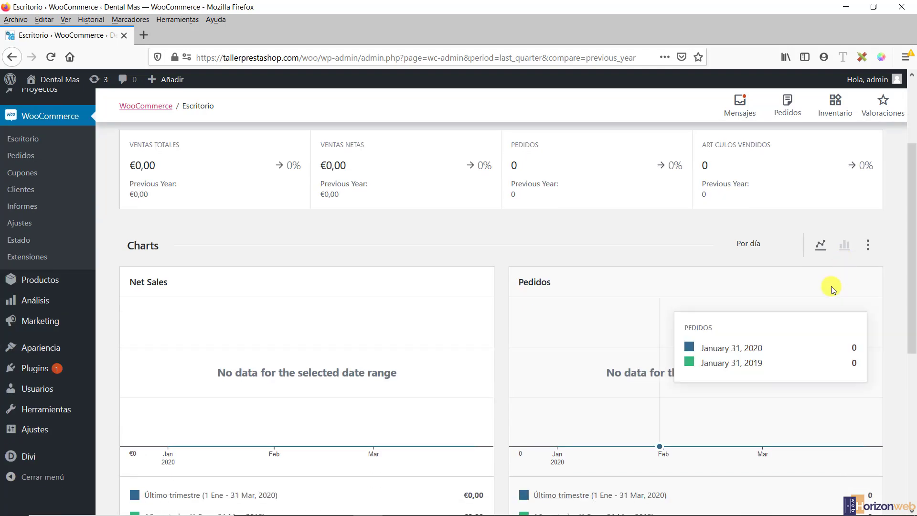
scroll(831, 286, up, 2)
scroll(863, 246, up, 1)
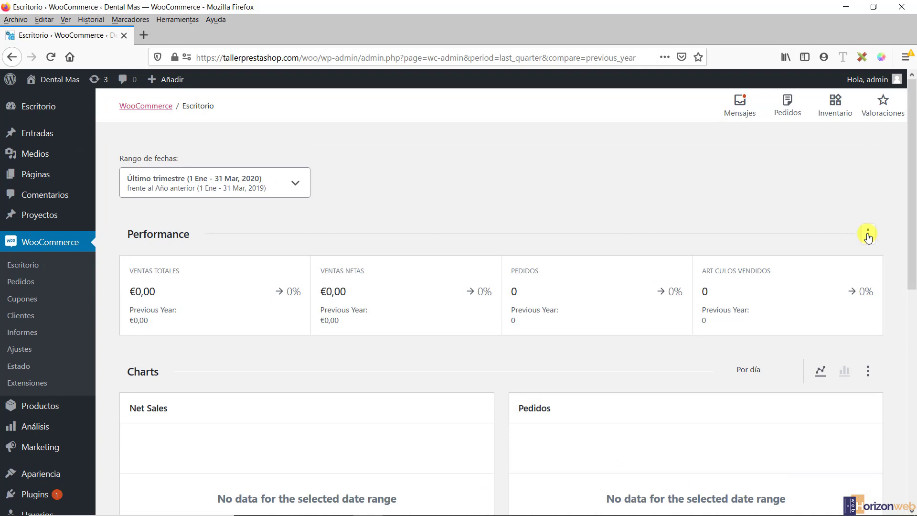
click(868, 234)
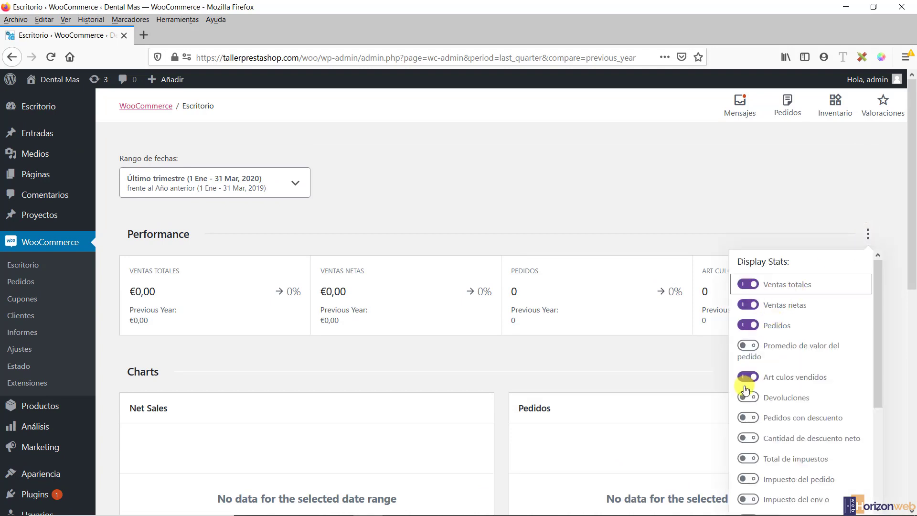
scroll(747, 374, down, 5)
scroll(751, 350, up, 4)
scroll(751, 350, up, 1)
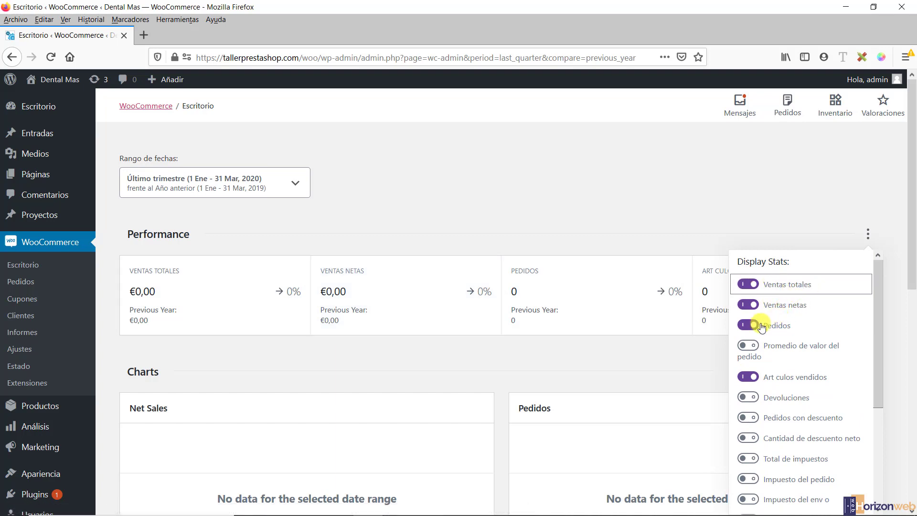
scroll(801, 326, down, 1)
scroll(801, 326, down, 1)
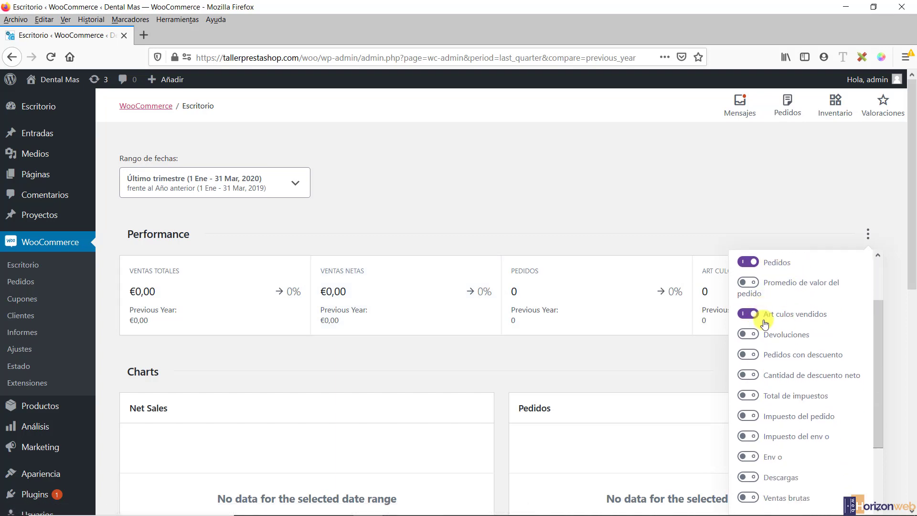
scroll(757, 315, up, 2)
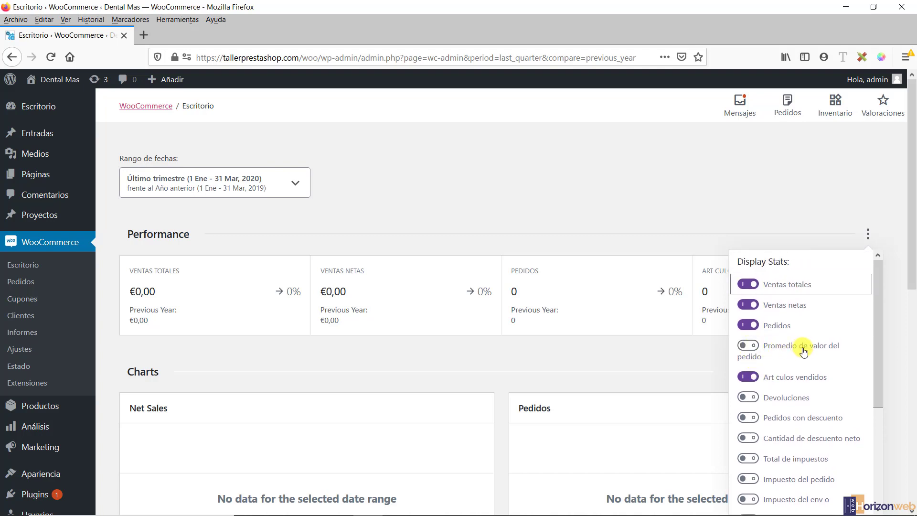
Enable the Promedio de valor del pedido statistic under Performance, turn it off again and close the display options.
click(751, 352)
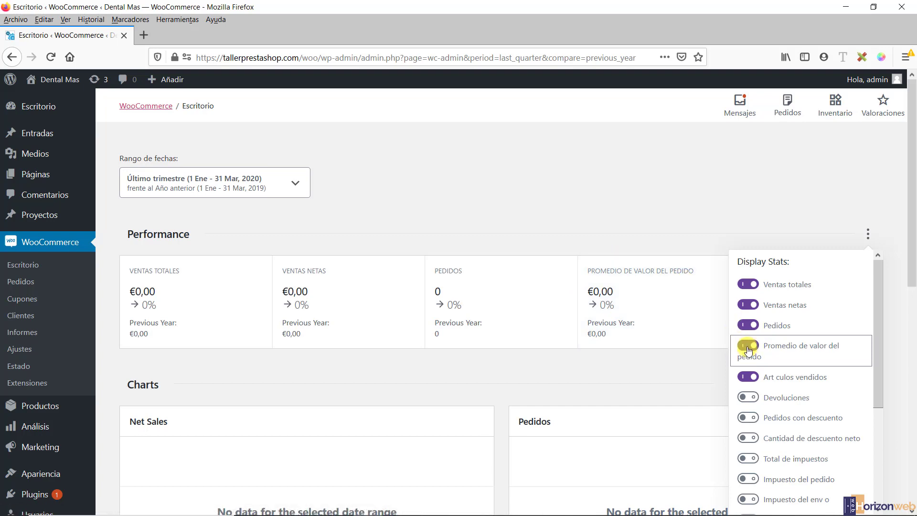
click(749, 351)
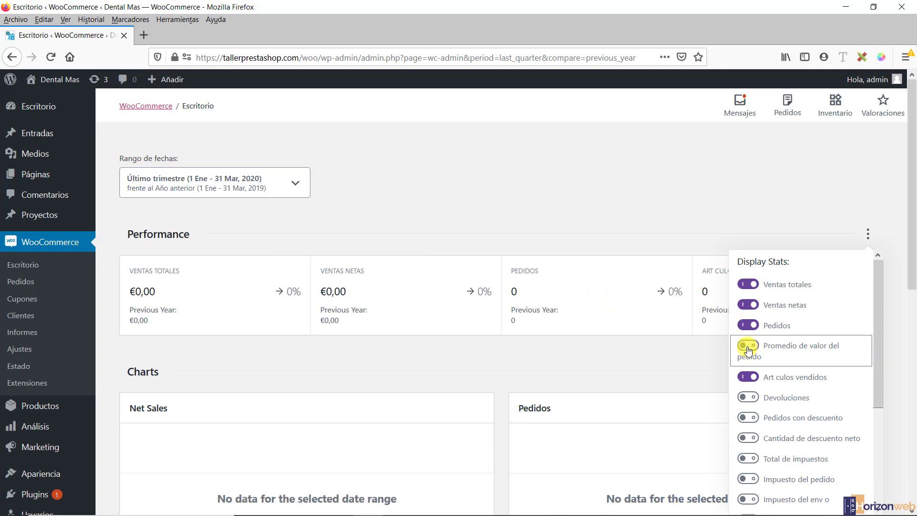
click(618, 171)
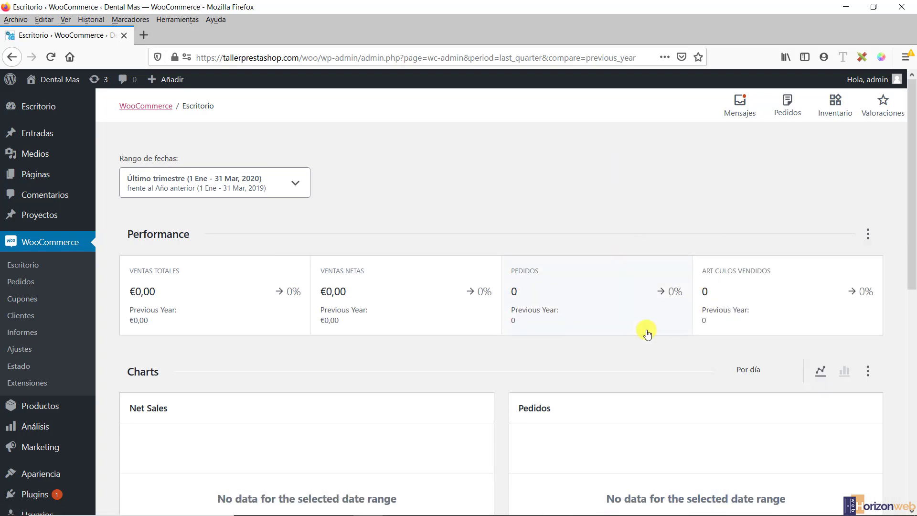
Review which charts can be displayed in the Charts section, and close its options without changing them.
scroll(625, 305, down, 3)
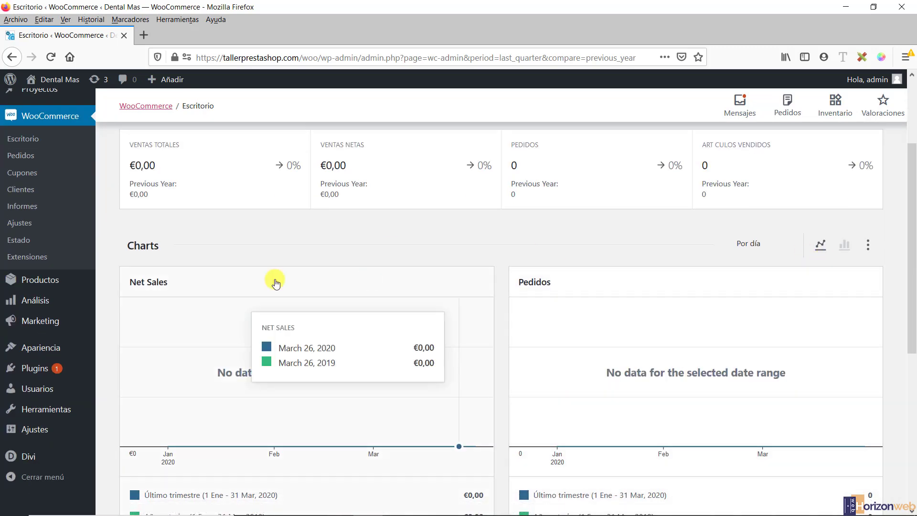
click(868, 246)
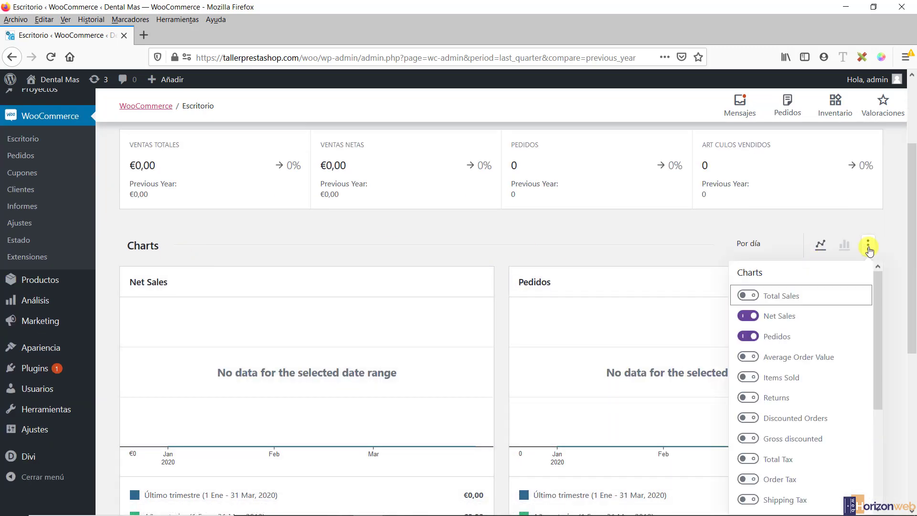
scroll(755, 351, down, 3)
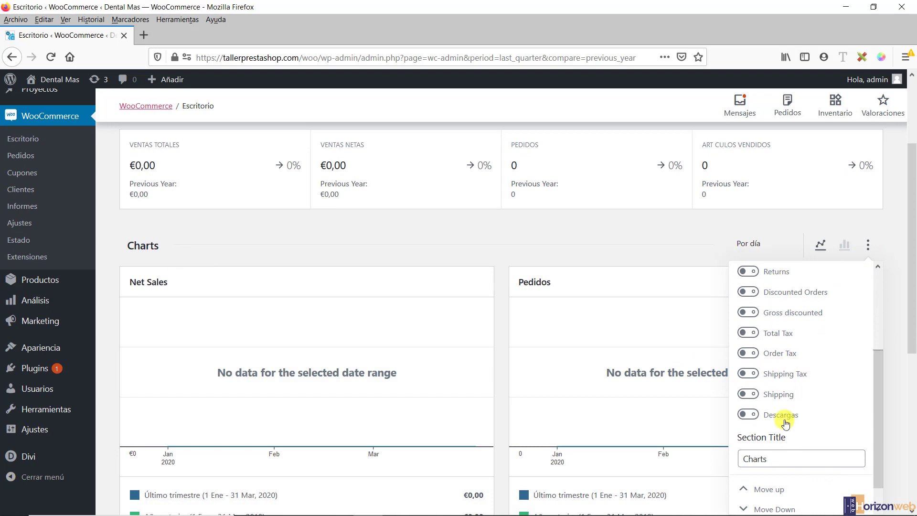
scroll(785, 423, down, 1)
scroll(787, 422, up, 5)
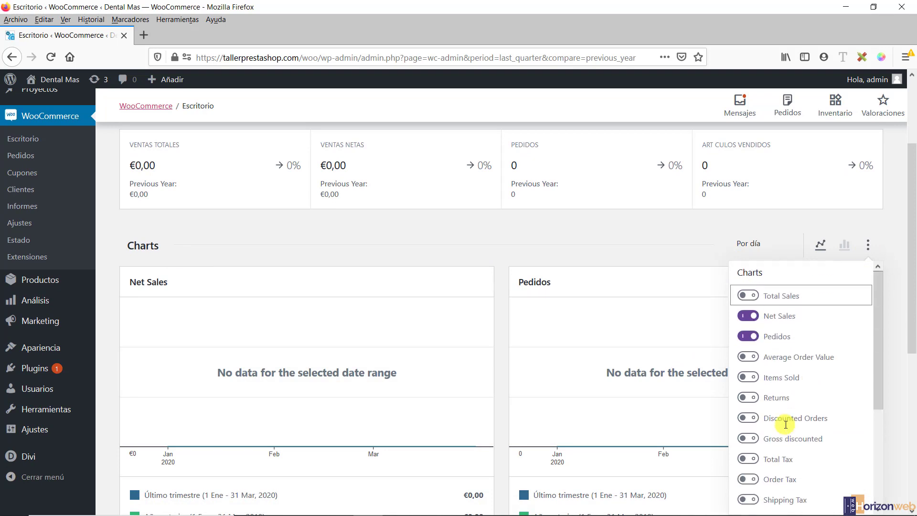
click(768, 234)
scroll(242, 246, up, 3)
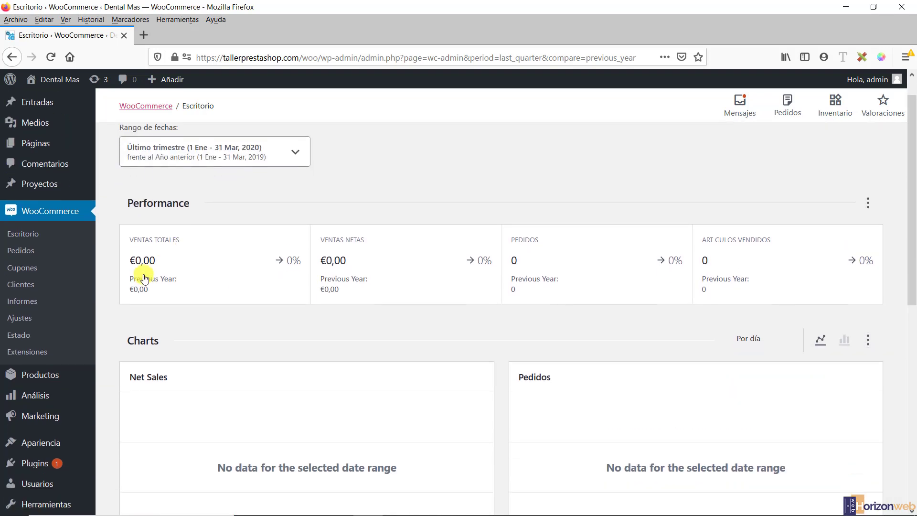
Open the WooCommerce Pedidos page and look over the orders area.
scroll(139, 277, down, 1)
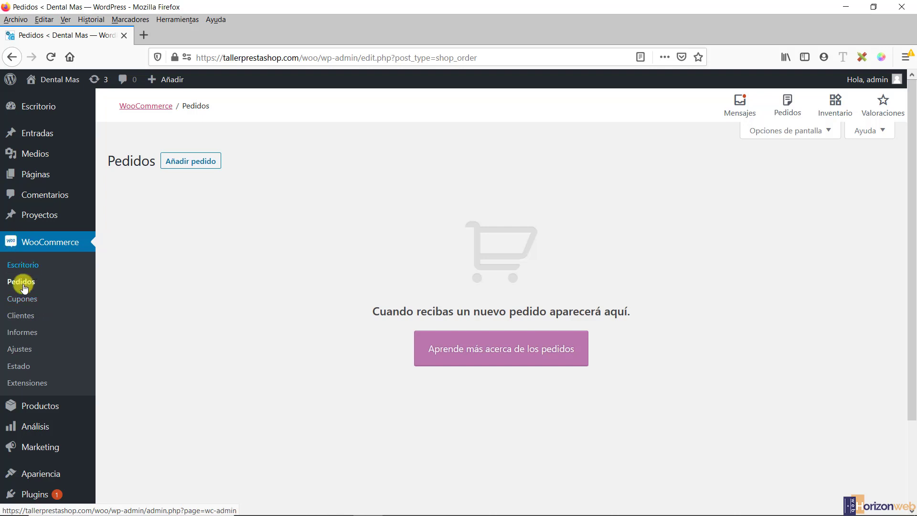
scroll(178, 317, down, 3)
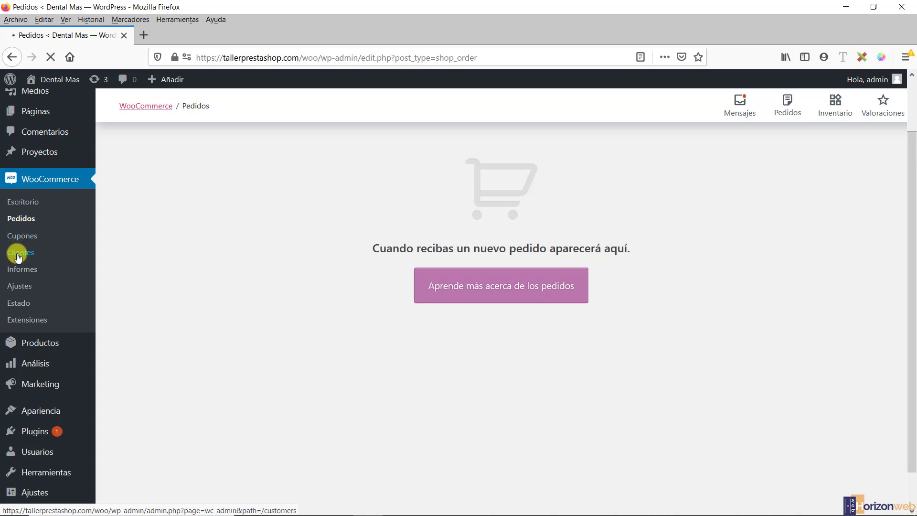
Open the WooCommerce Clientes page and inspect all columns of the customer table from Name to Postal Code.
click(18, 256)
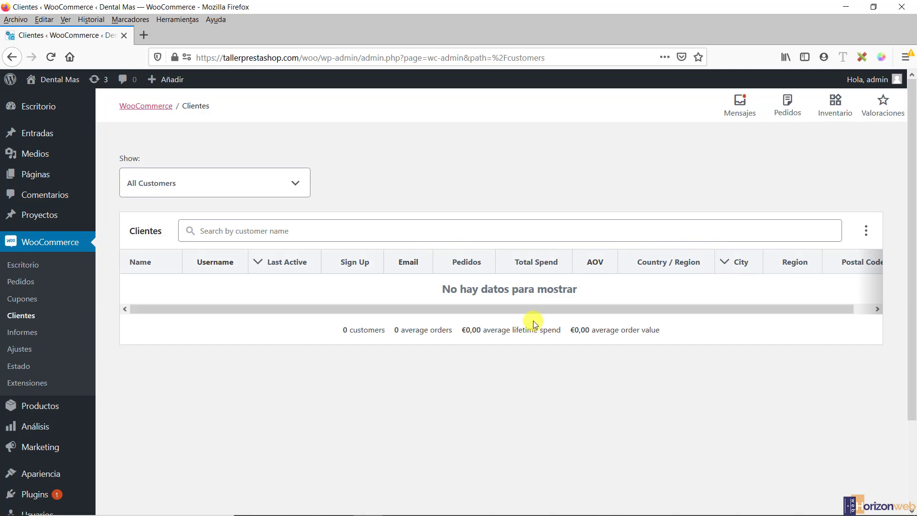
drag(530, 311, 655, 309)
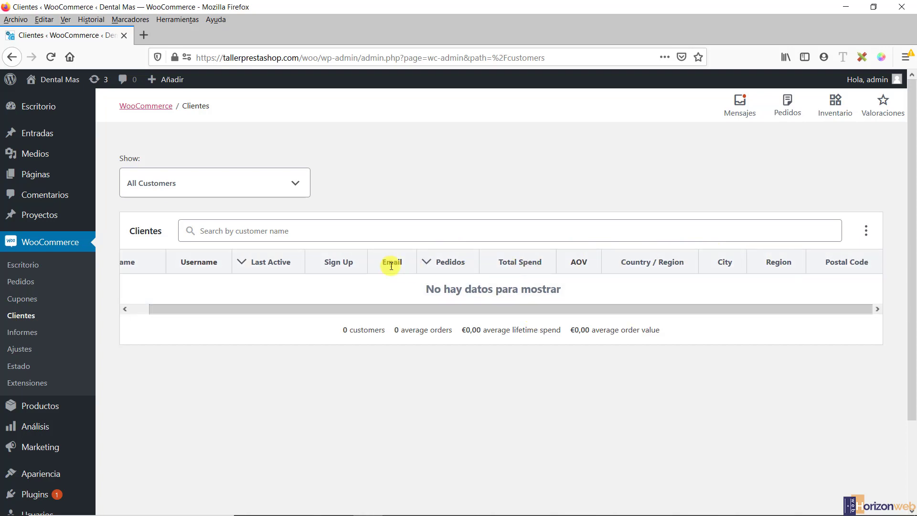
drag(235, 310, 195, 311)
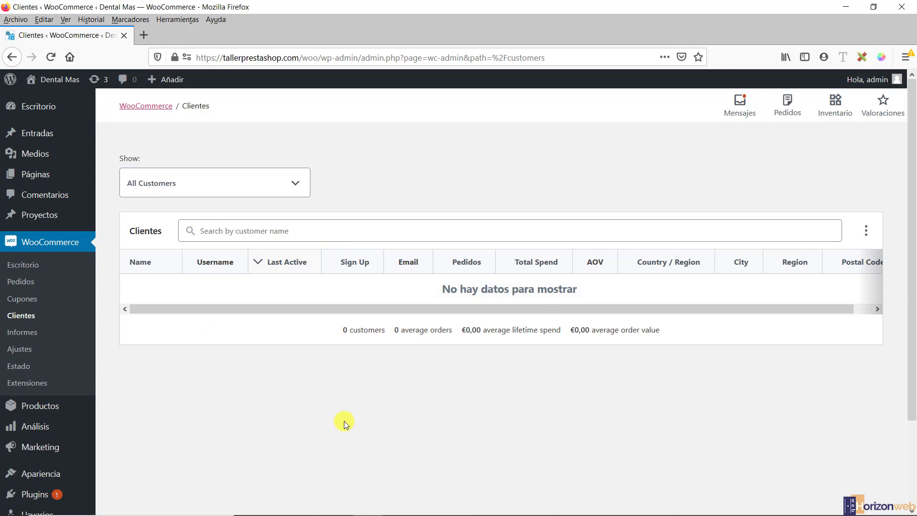
Review which columns the customer table can show without changing them, and check the customer name search field.
click(867, 232)
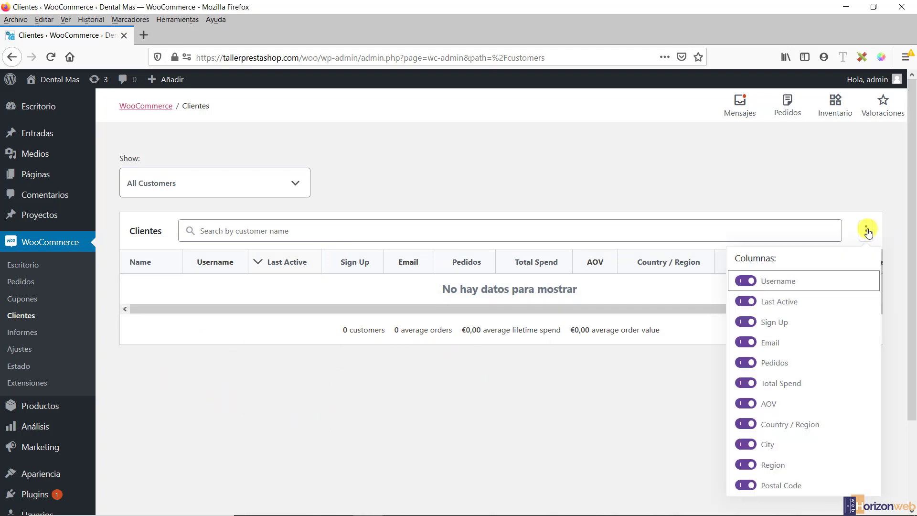
scroll(778, 380, down, 2)
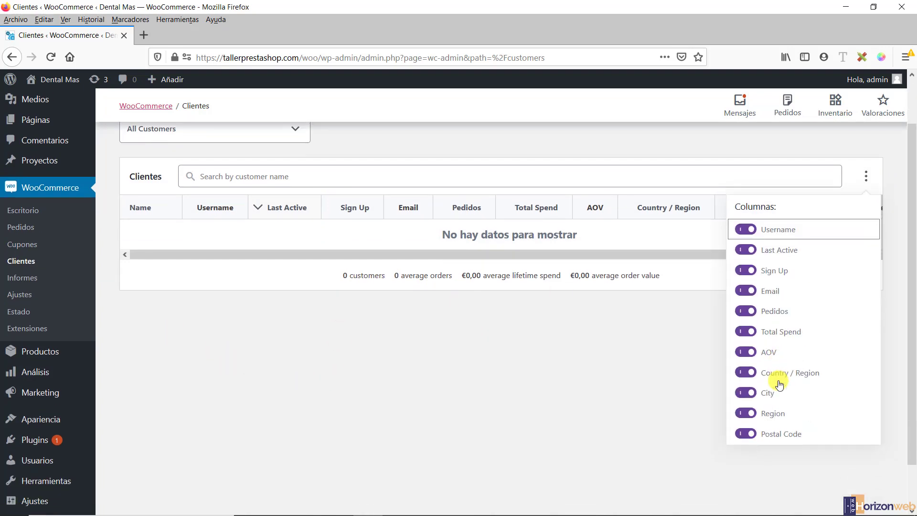
scroll(780, 383, up, 2)
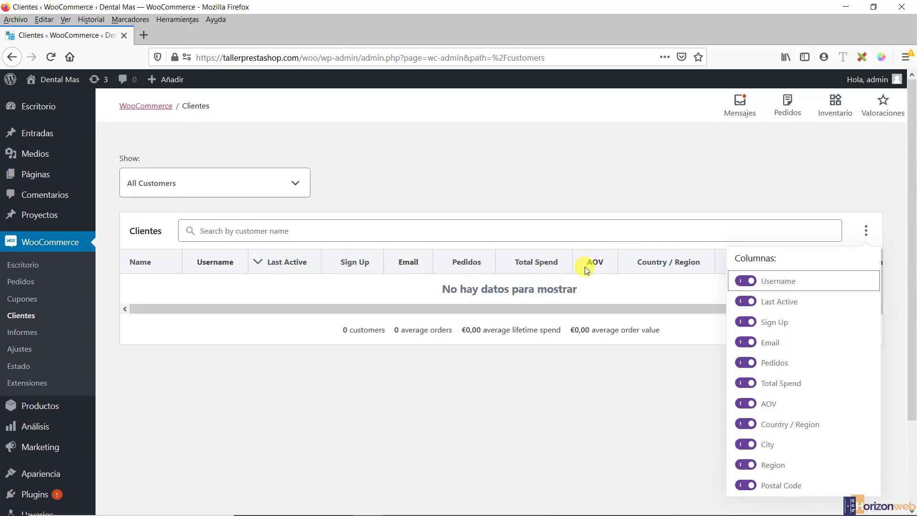
click(352, 416)
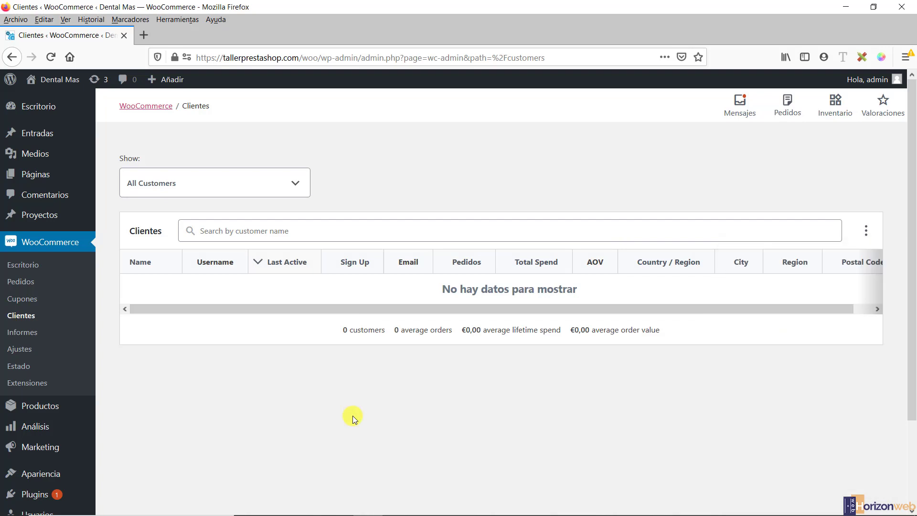
click(248, 233)
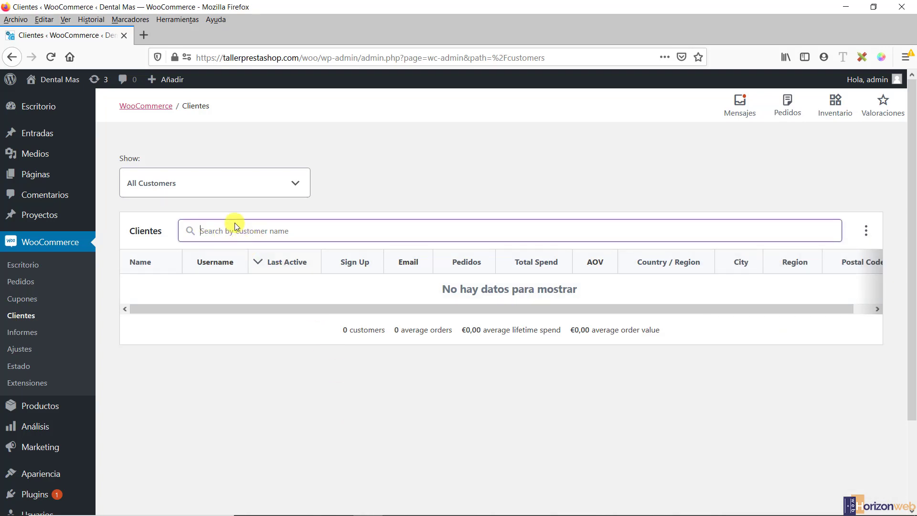
click(268, 406)
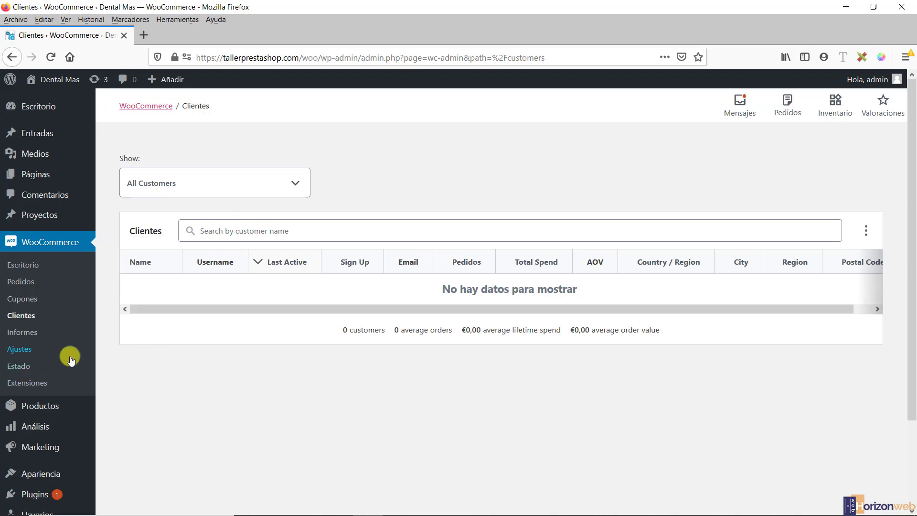
Open the full WordPress user list in a new browser tab and switch to it.
scroll(69, 357, down, 2)
mouse_move(51, 411)
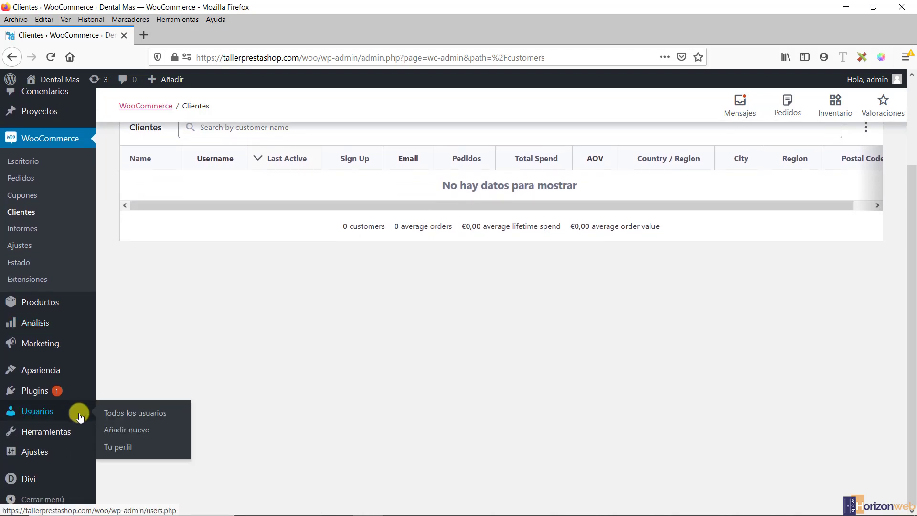
right_click(110, 410)
click(199, 273)
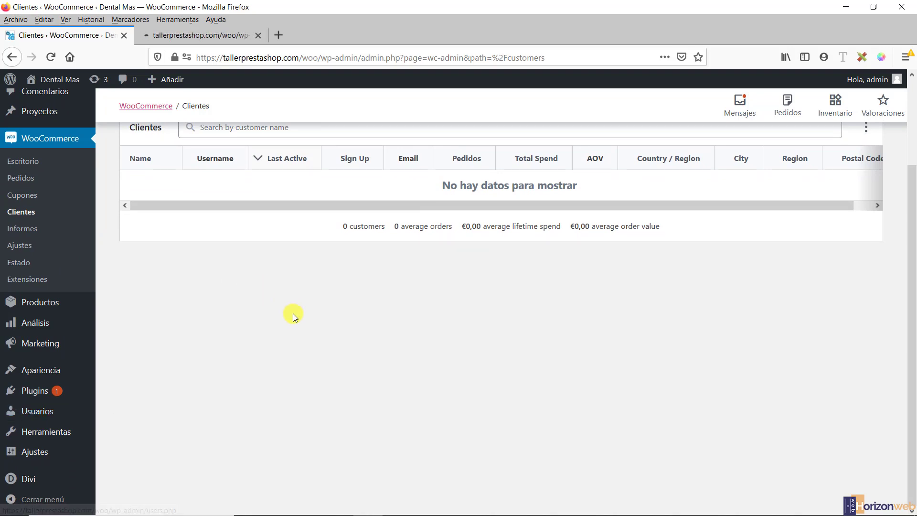
scroll(282, 344, up, 3)
click(211, 36)
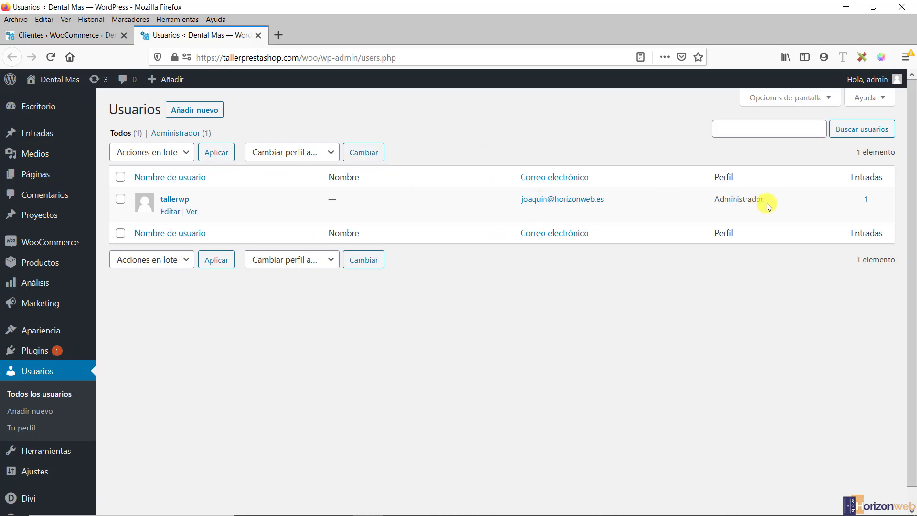
Inspect the profile assigned to the existing user in the Usuarios list.
drag(774, 198, 708, 199)
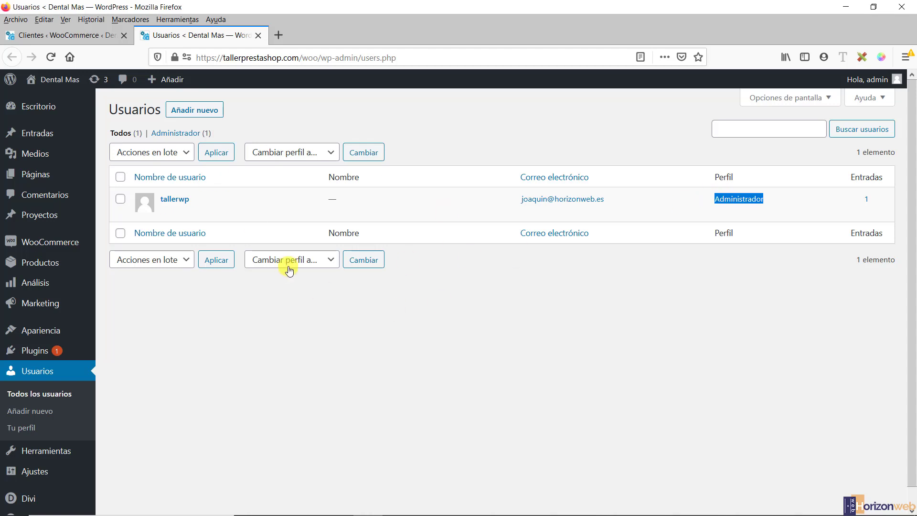
click(362, 446)
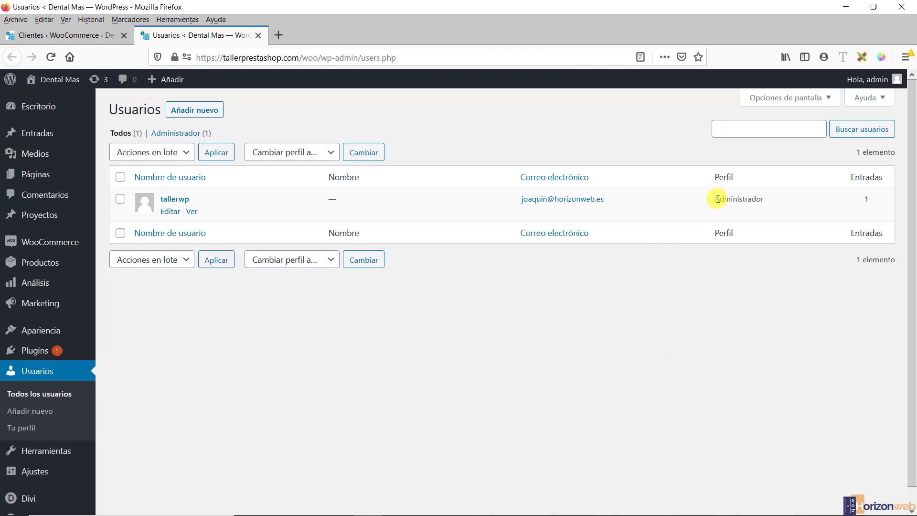
drag(717, 199, 764, 199)
click(635, 338)
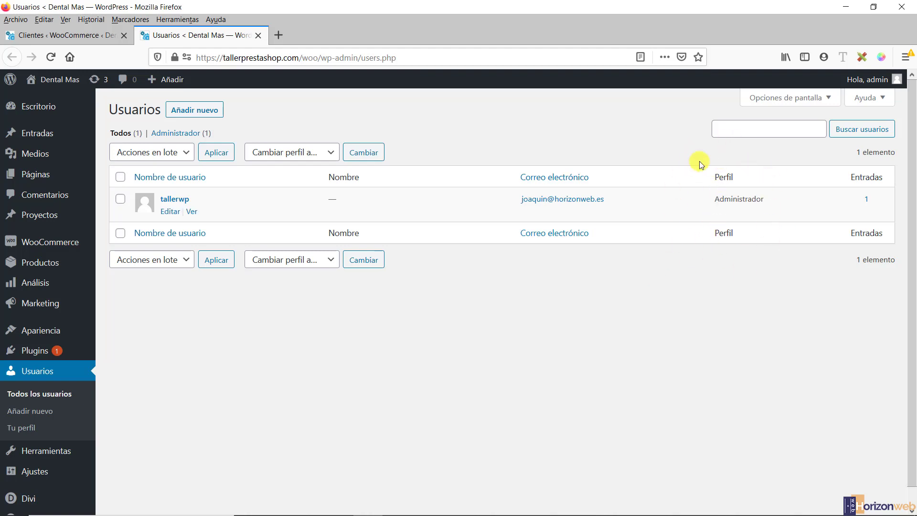
Open the WooCommerce Informes page and look through its Pedidos, Clientes and Inventario reports.
mouse_move(43, 246)
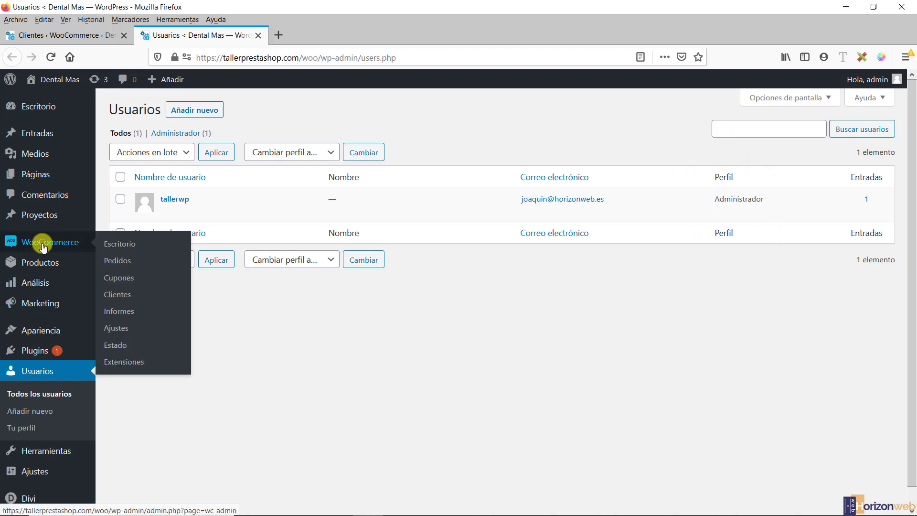
click(119, 297)
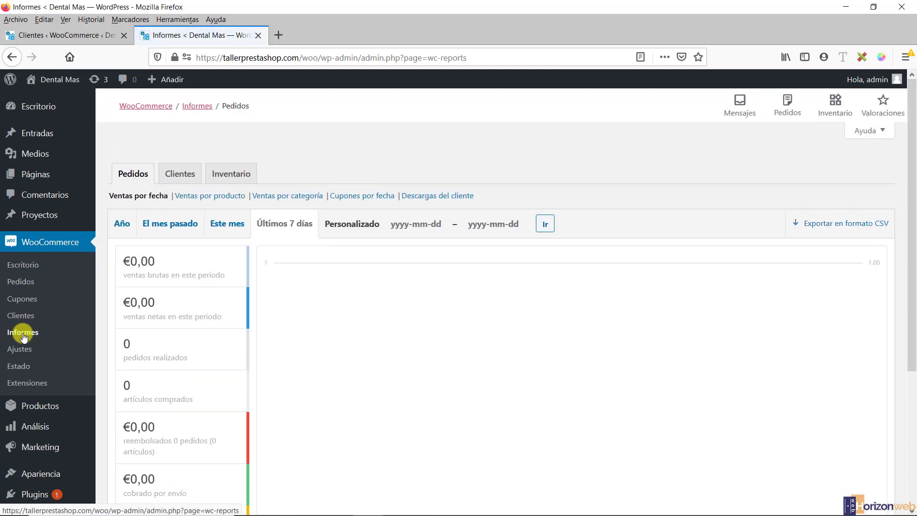
mouse_move(184, 308)
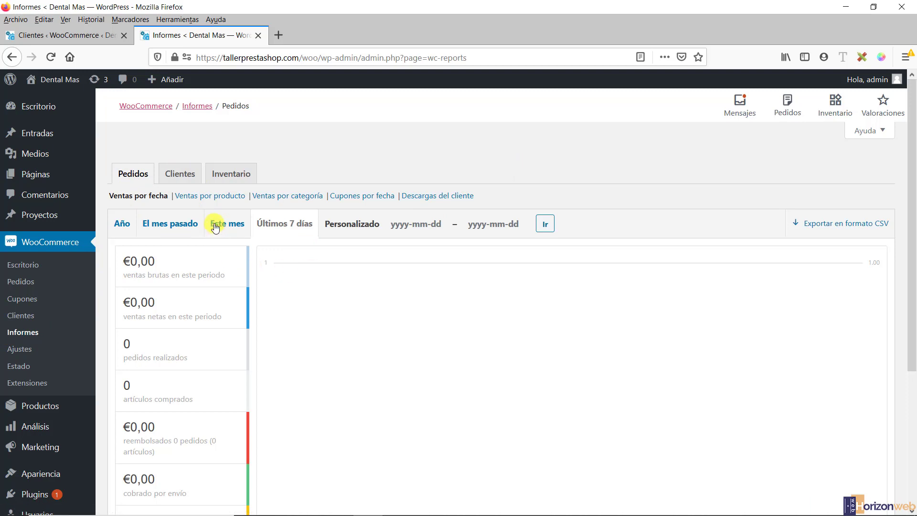
click(180, 182)
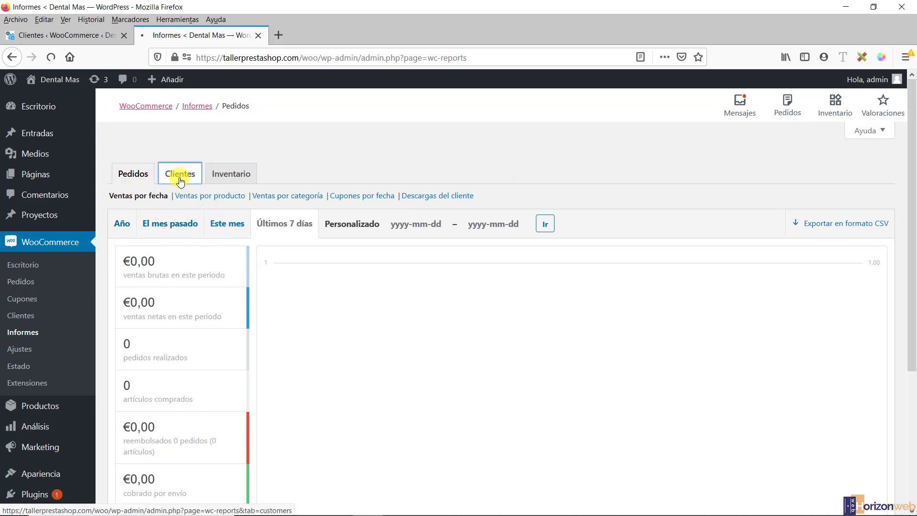
click(225, 179)
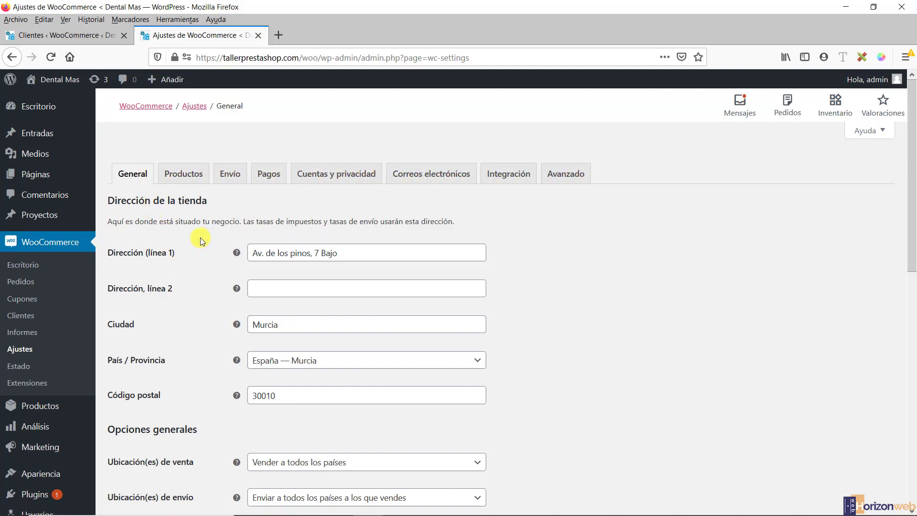
Look over the Productos and Envío sections of the WooCommerce settings.
click(178, 179)
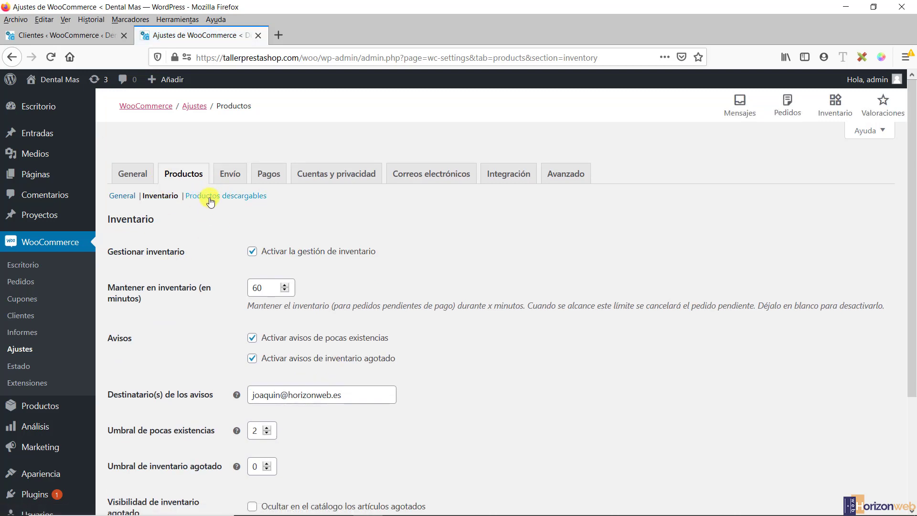
click(231, 177)
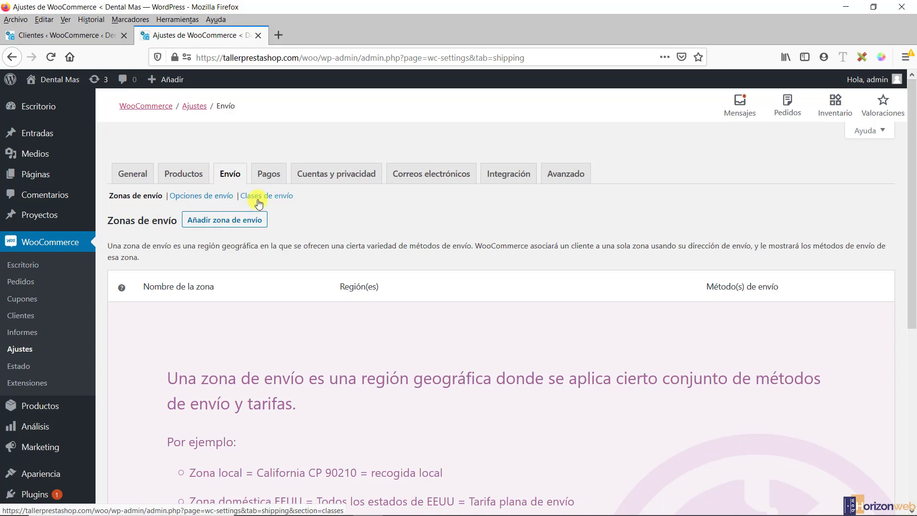
Enable tax rates and calculations in the General WooCommerce settings and save the changes.
click(138, 178)
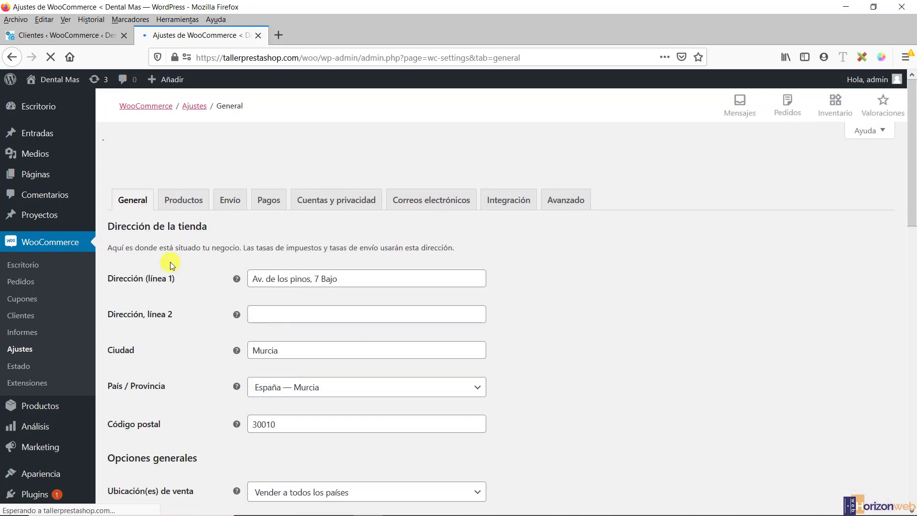
scroll(170, 266, down, 1)
scroll(162, 191, up, 1)
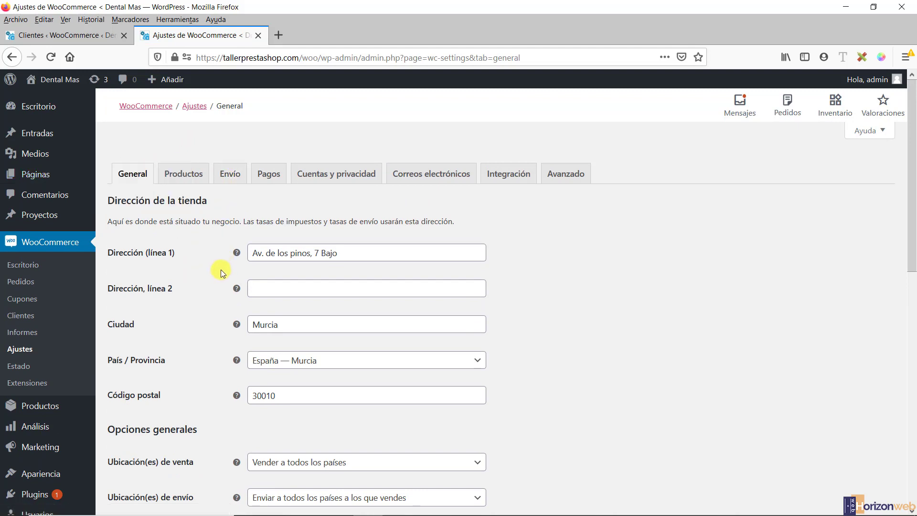
scroll(221, 267, down, 4)
scroll(220, 276, down, 6)
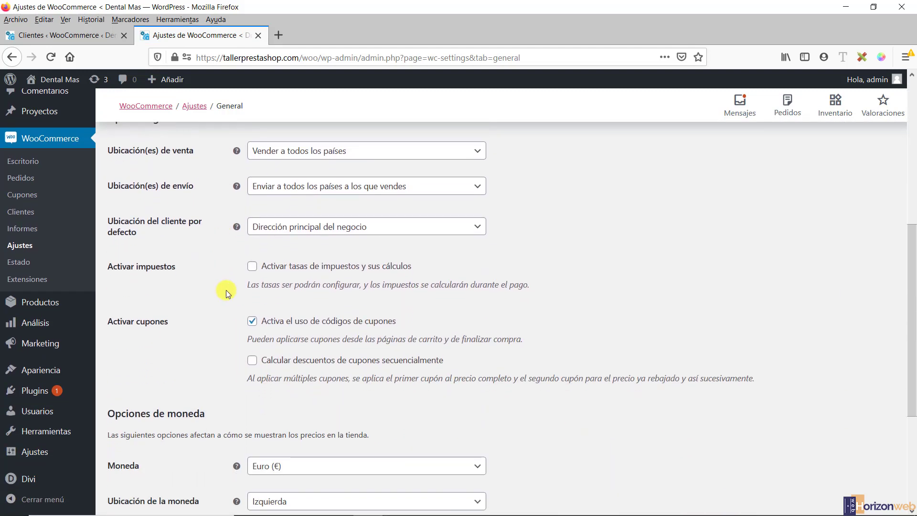
drag(419, 269, 262, 265)
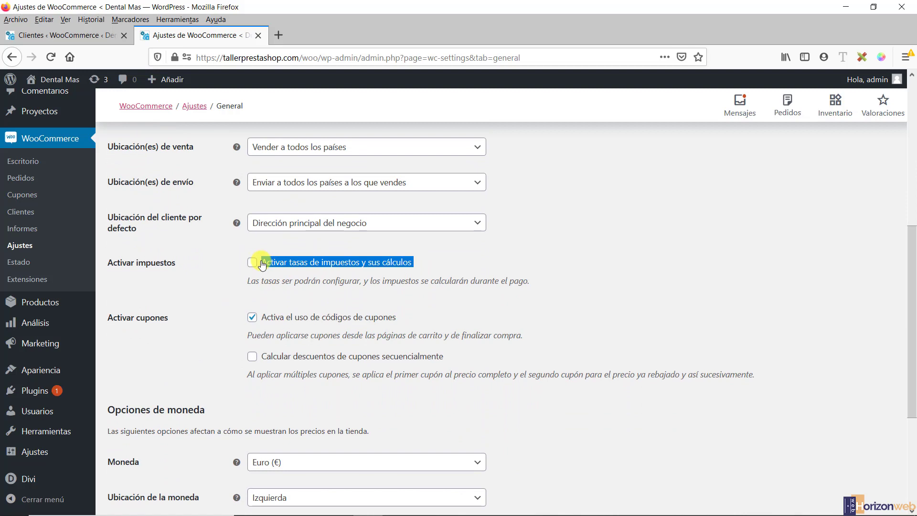
click(444, 273)
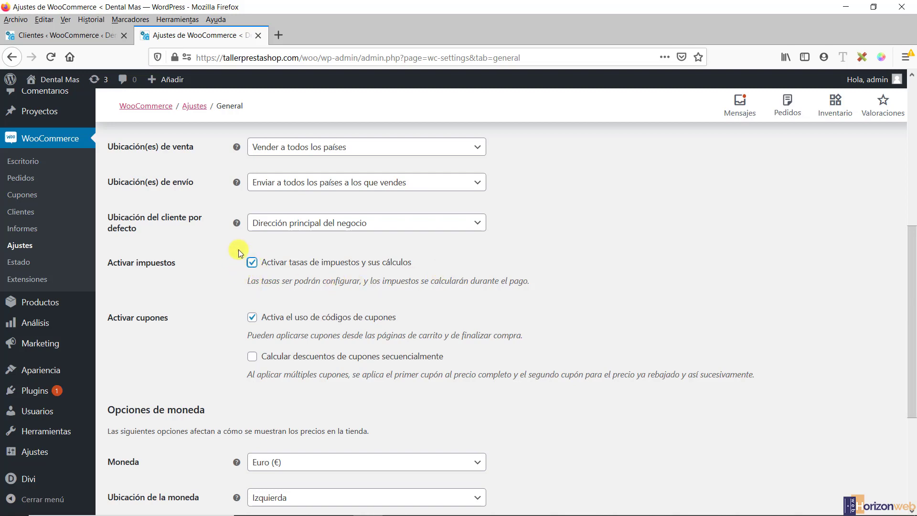
scroll(213, 328, up, 1)
scroll(213, 327, down, 5)
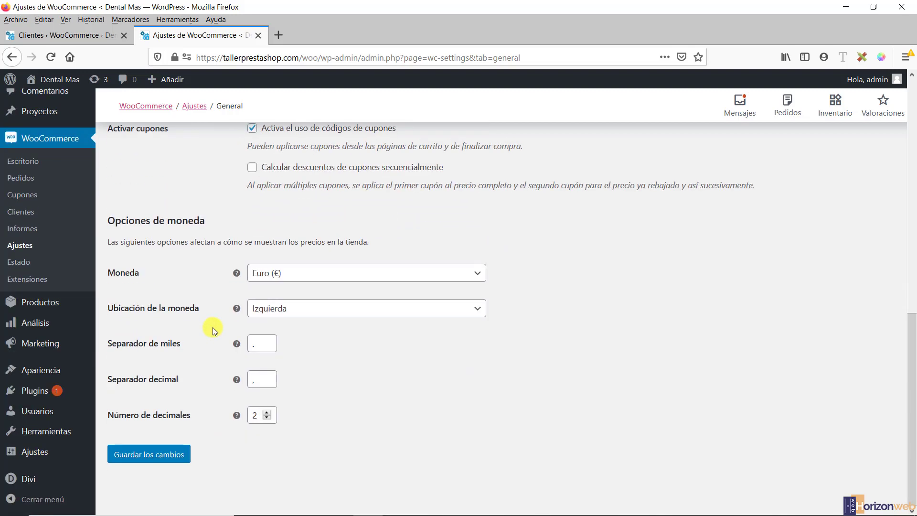
click(146, 460)
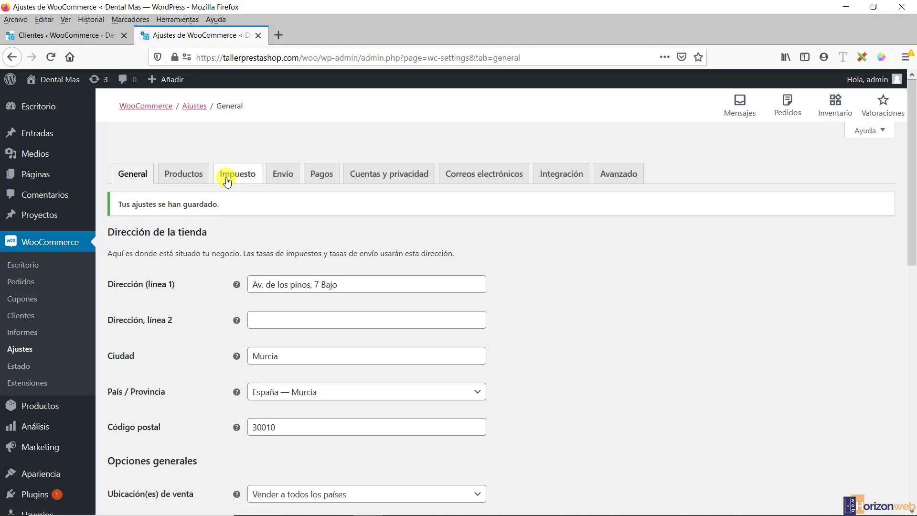
Open the Impuesto settings and look over the tax options.
click(231, 179)
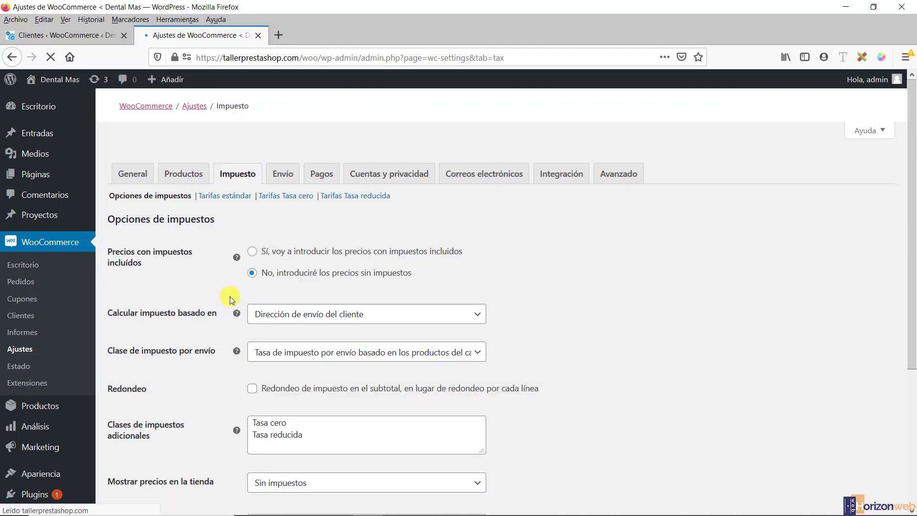
scroll(395, 413, down, 3)
scroll(396, 415, up, 3)
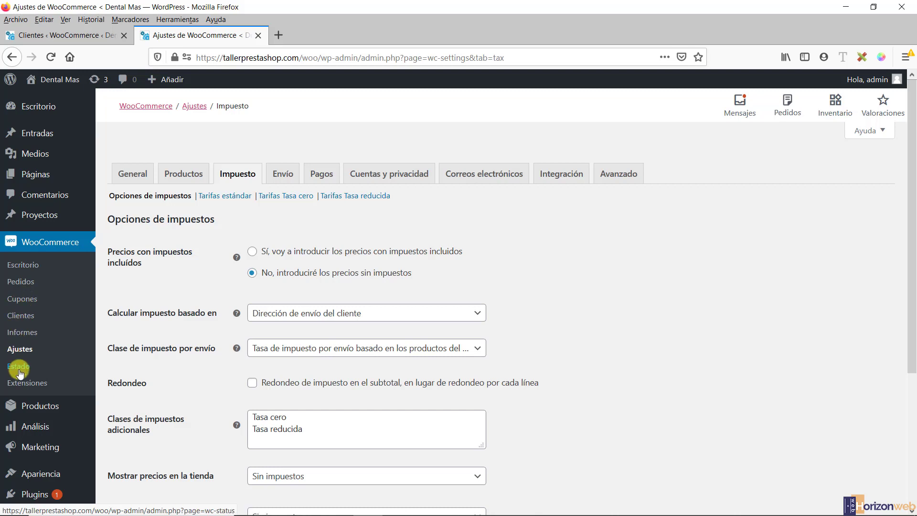
Open the WooCommerce Estado page and examine the WordPress environment, server environment and database information.
click(18, 366)
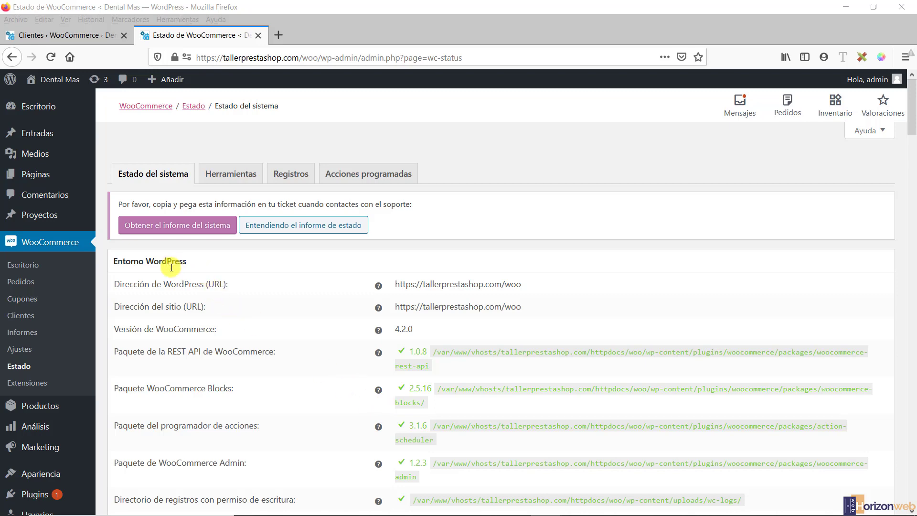
scroll(171, 272, down, 3)
scroll(224, 400, down, 10)
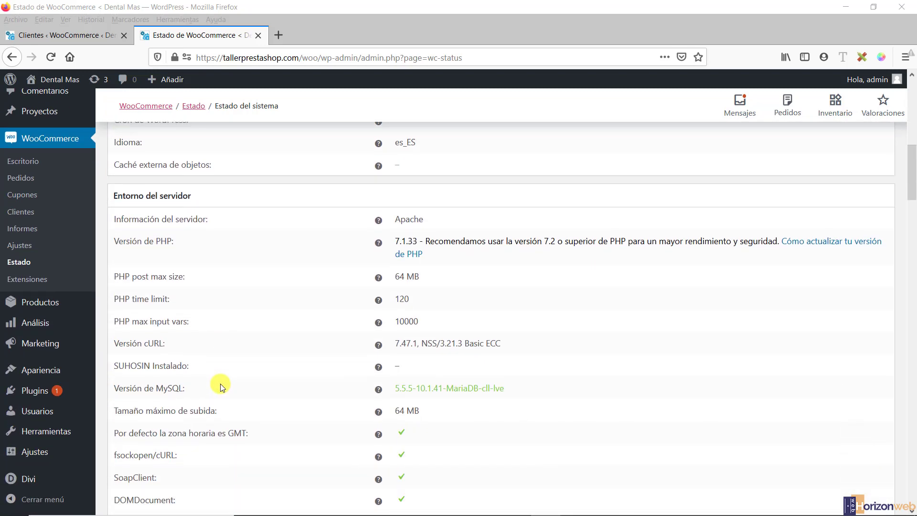
drag(192, 184, 121, 178)
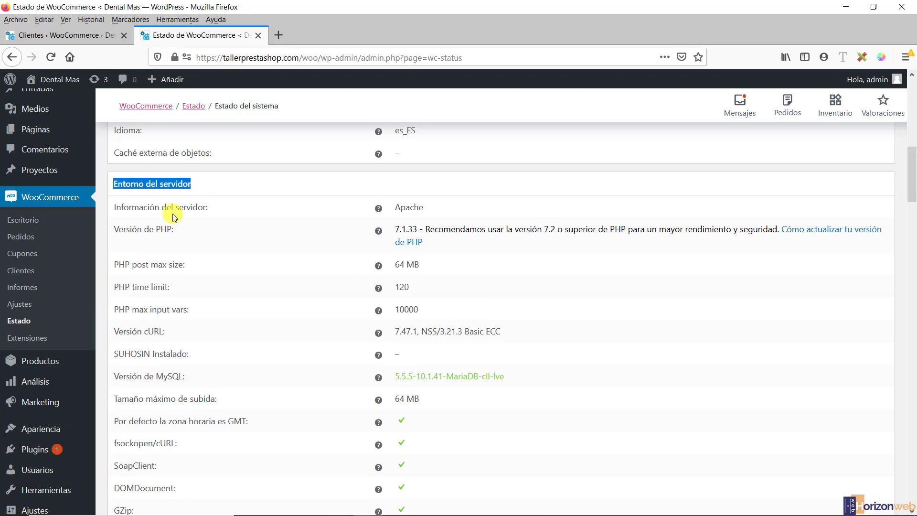
click(293, 246)
scroll(294, 246, down, 7)
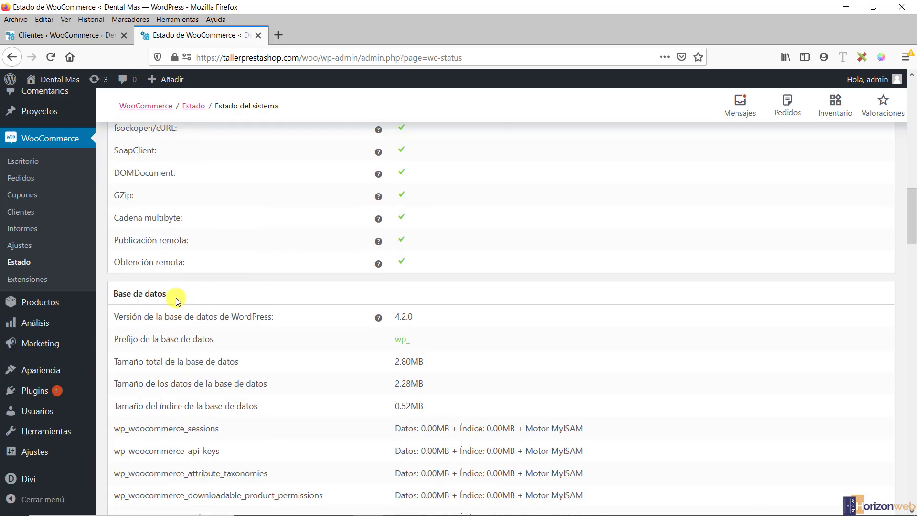
drag(176, 299, 112, 295)
scroll(261, 322, up, 13)
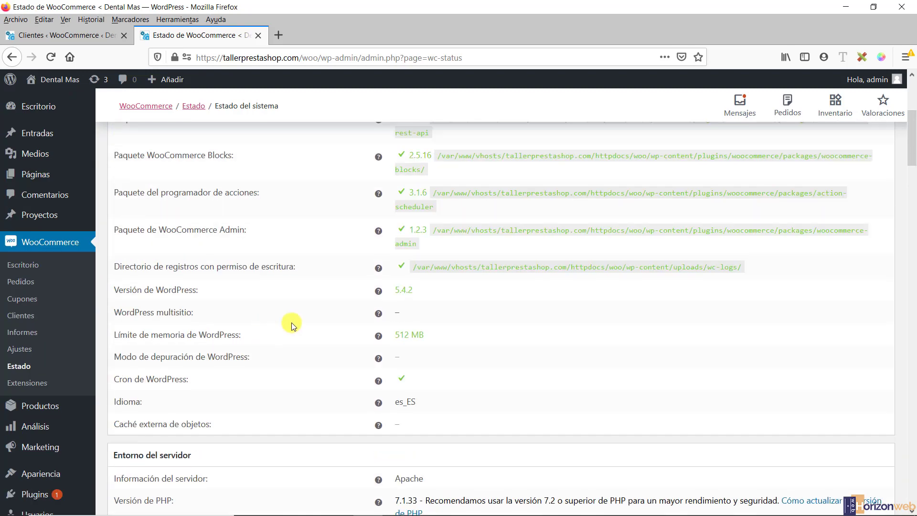
scroll(292, 322, up, 2)
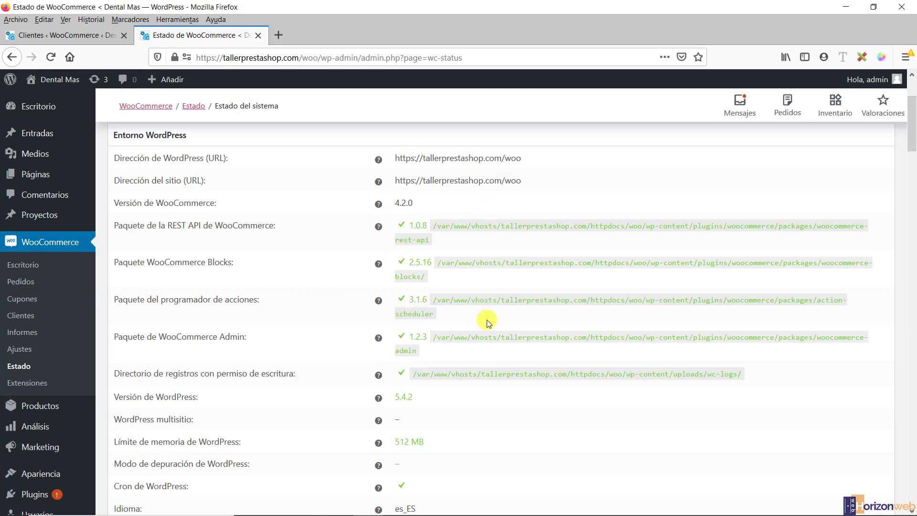
scroll(487, 344, down, 5)
scroll(488, 343, down, 5)
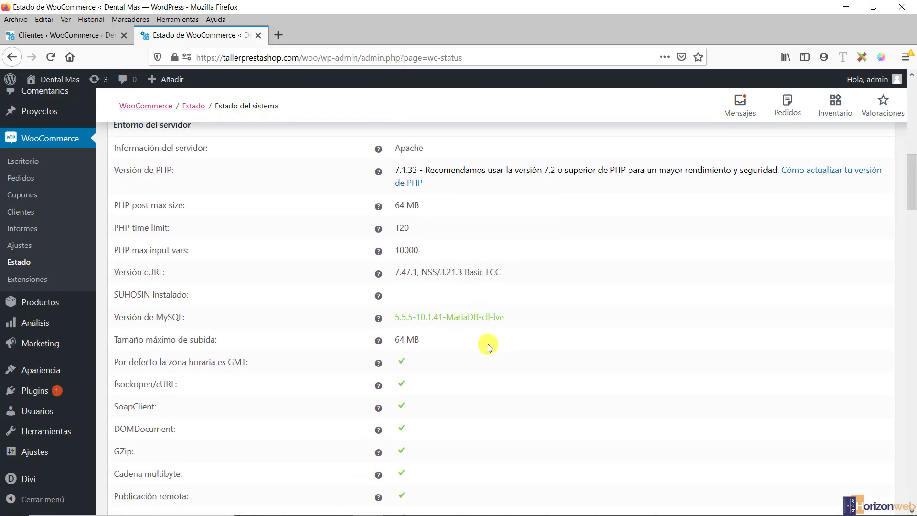
Open the WooCommerce Extensiones page and browse the featured extensions on offer.
scroll(488, 345, up, 14)
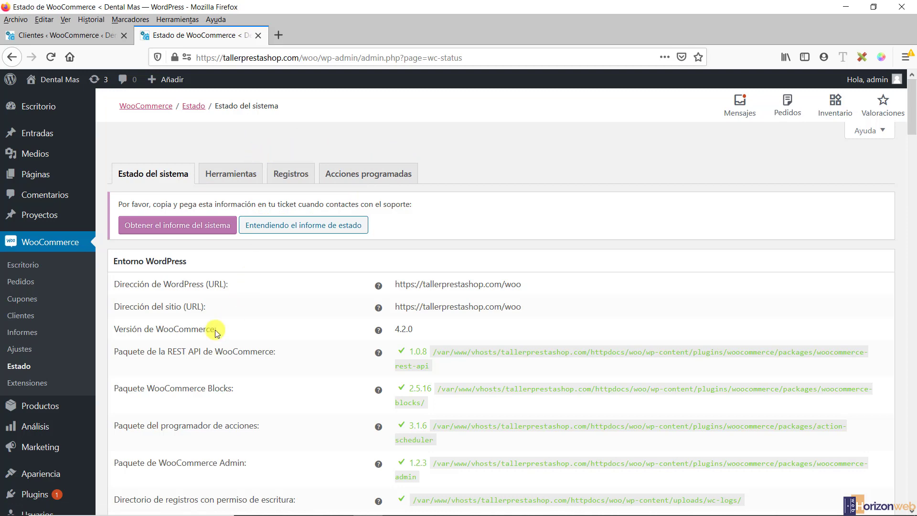
click(21, 385)
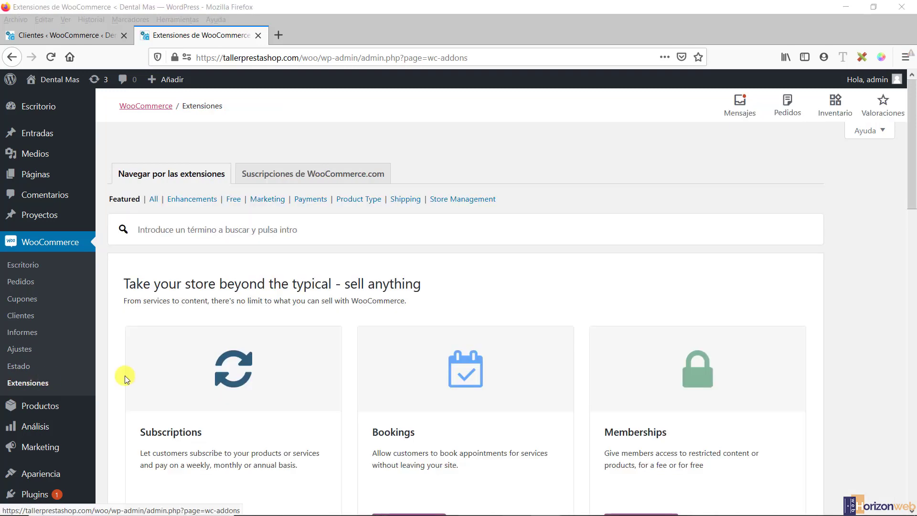
drag(912, 179, 911, 232)
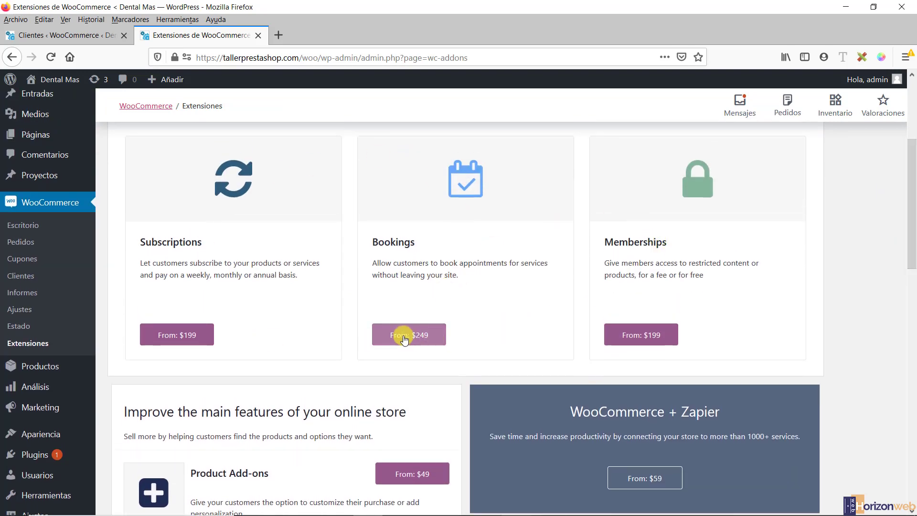
scroll(409, 358, down, 2)
scroll(411, 357, down, 3)
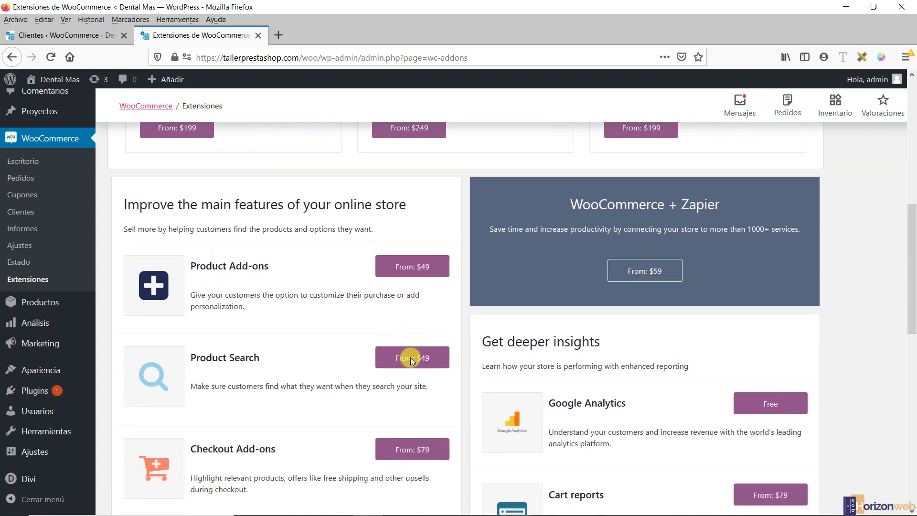
scroll(440, 354, down, 1)
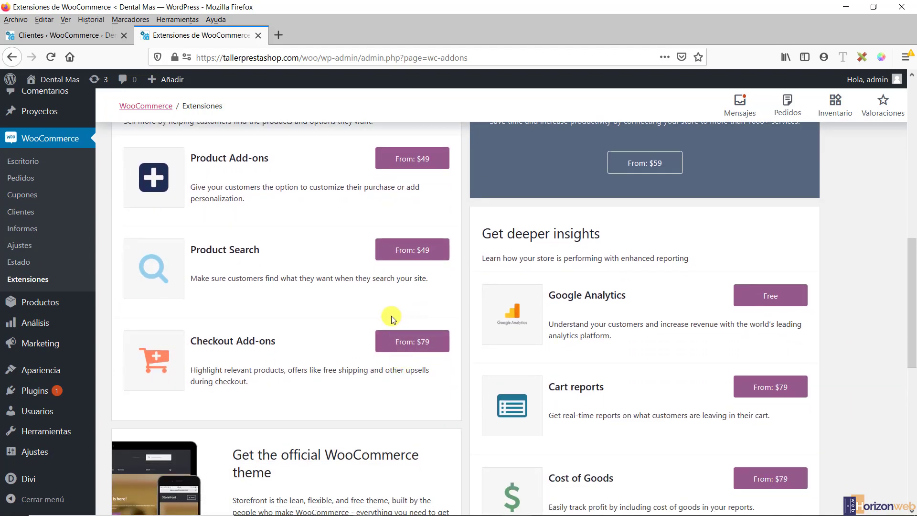
scroll(257, 331, up, 5)
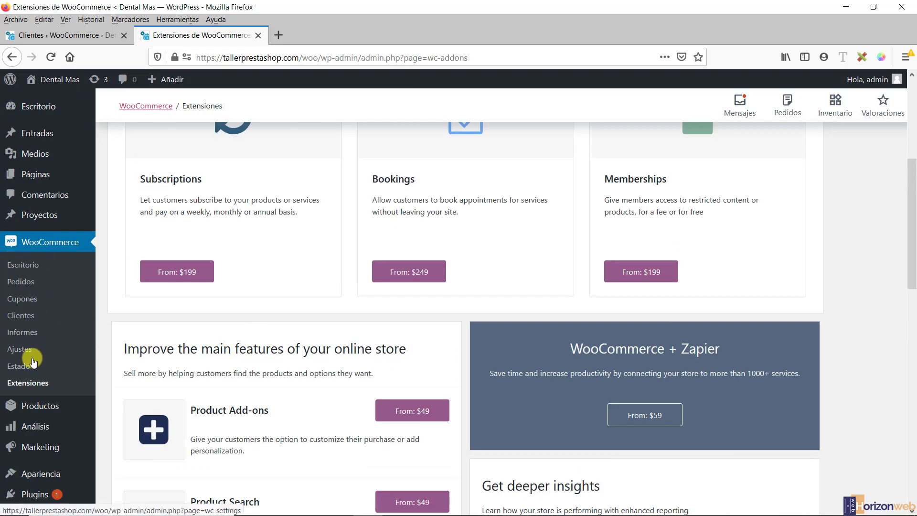
Look over the Productos section, including its Categorías and Atributos pages.
mouse_move(36, 224)
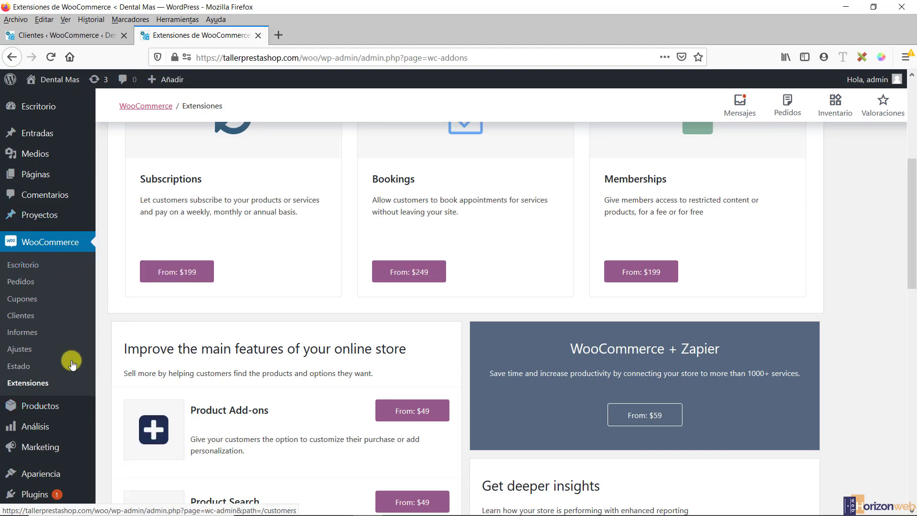
mouse_move(43, 412)
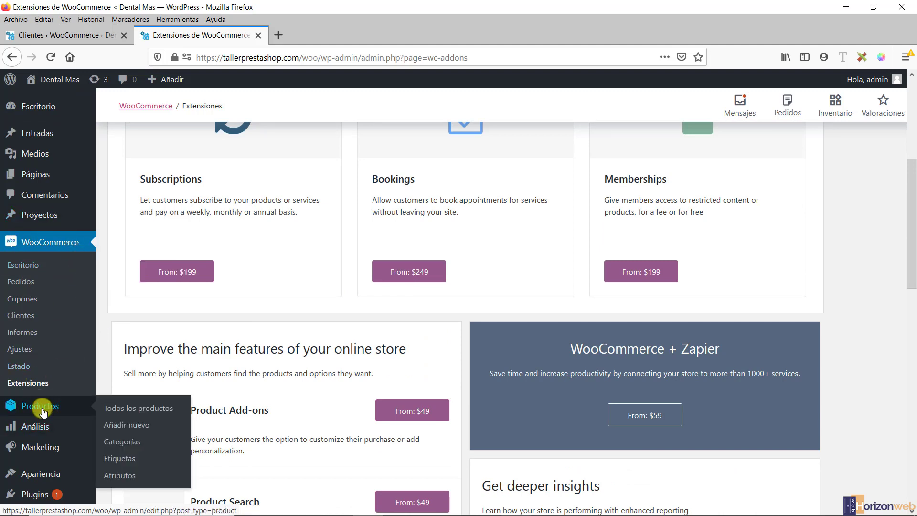
click(44, 410)
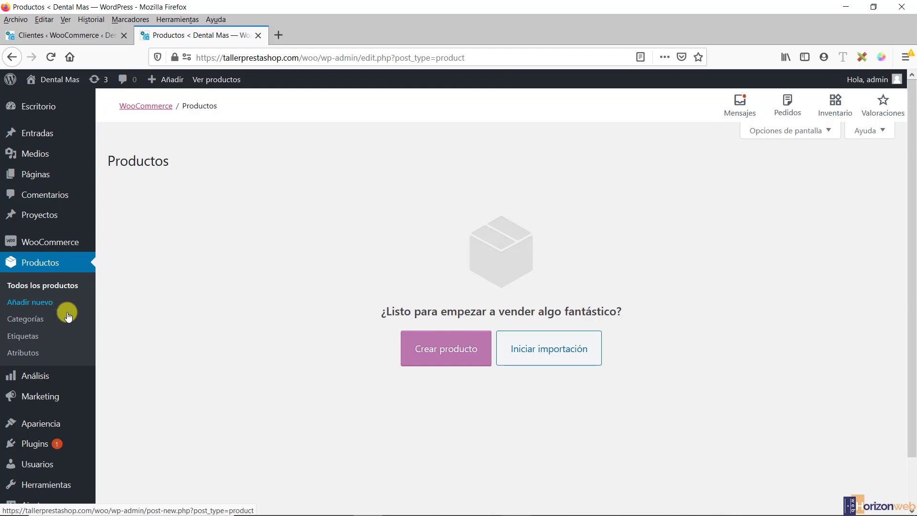
click(25, 322)
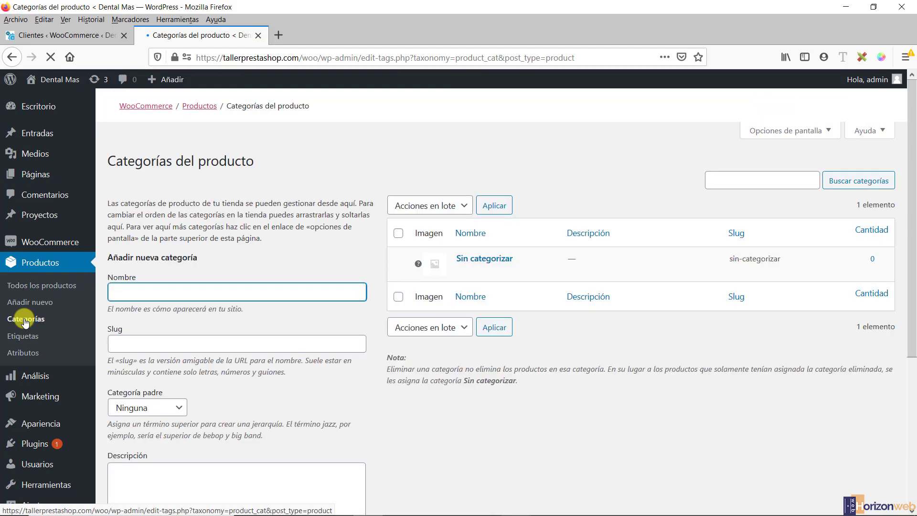
scroll(26, 321, down, 2)
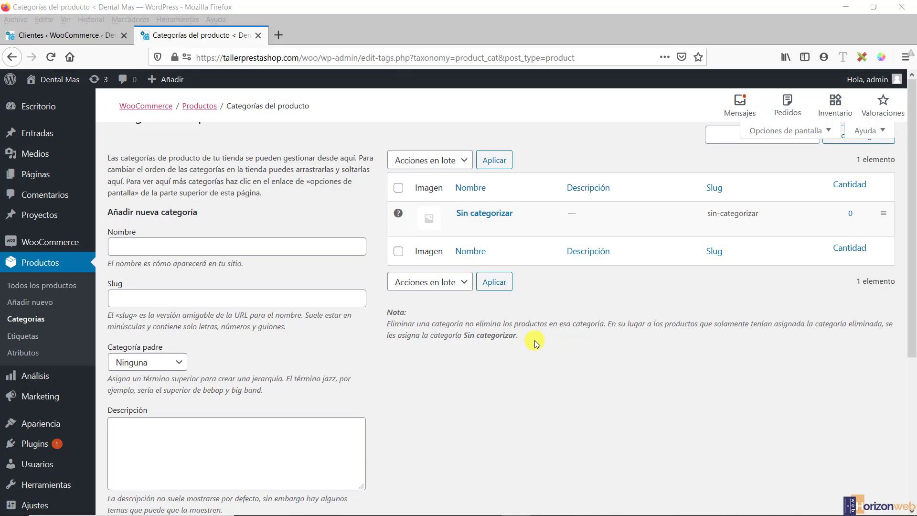
mouse_move(40, 424)
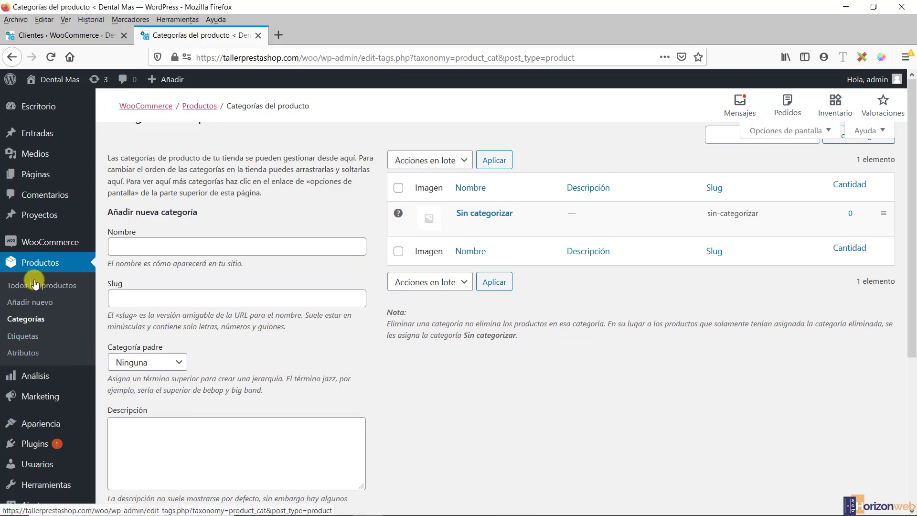
click(25, 356)
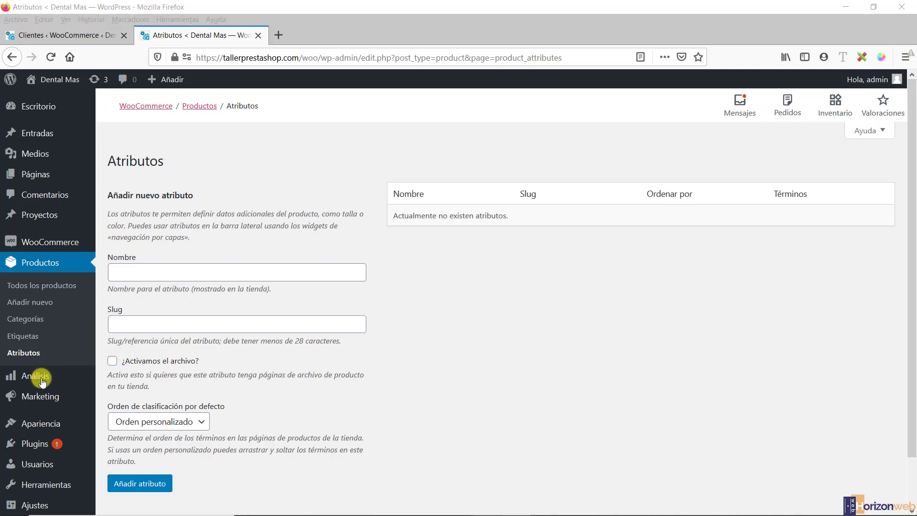
Open the Análisis section and examine the Ingresos report with its sales figures and chart.
mouse_move(30, 377)
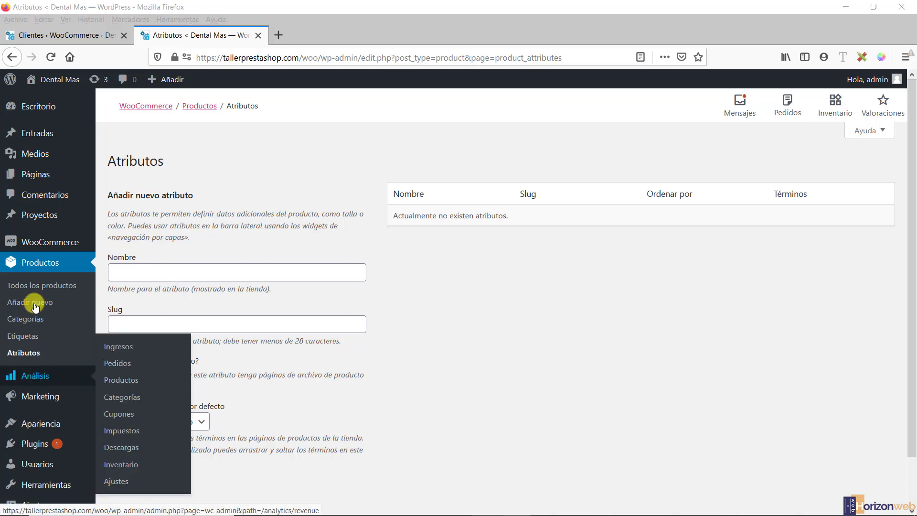
click(41, 380)
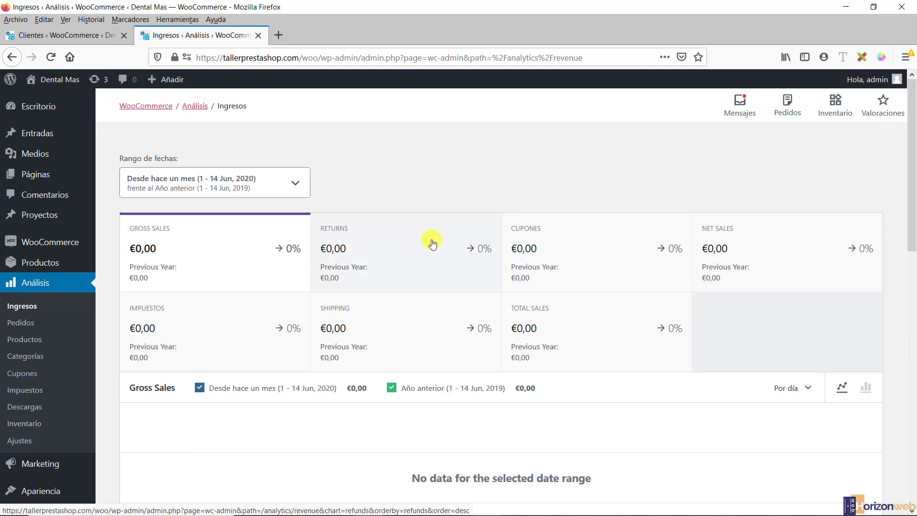
scroll(292, 270, down, 2)
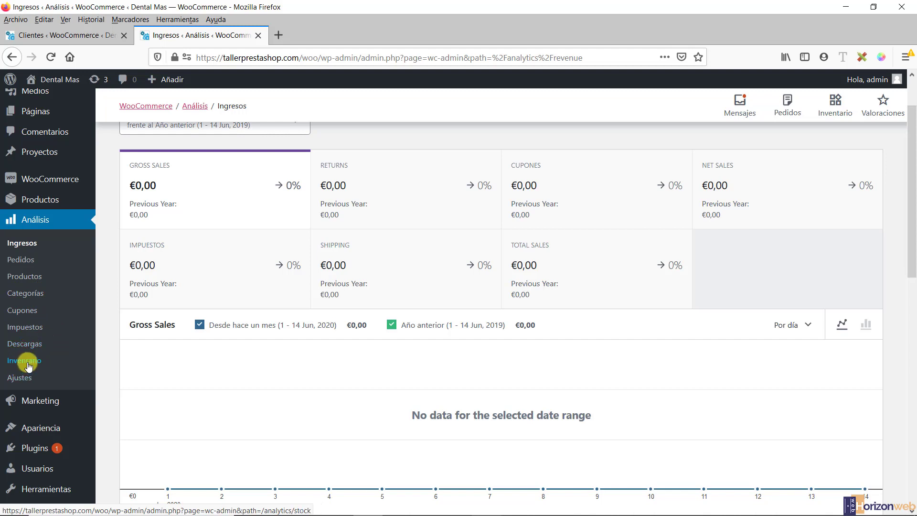
mouse_move(225, 351)
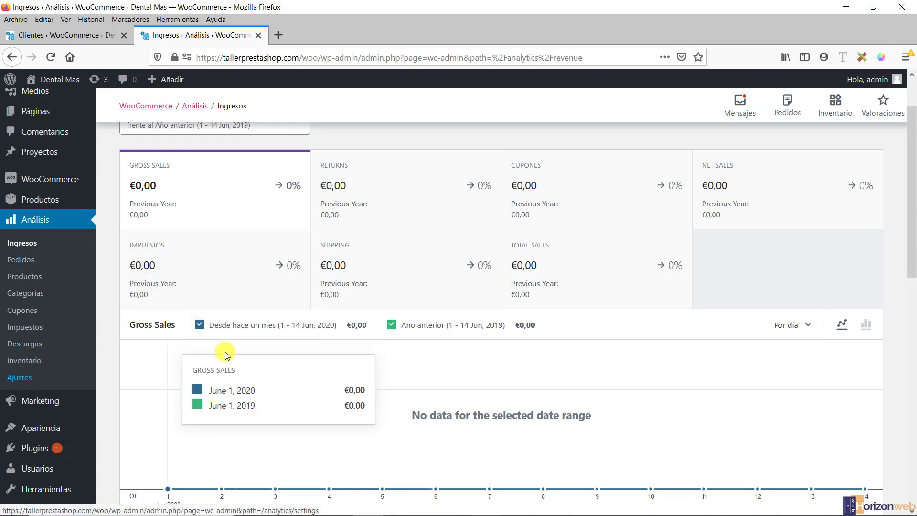
scroll(143, 342, up, 2)
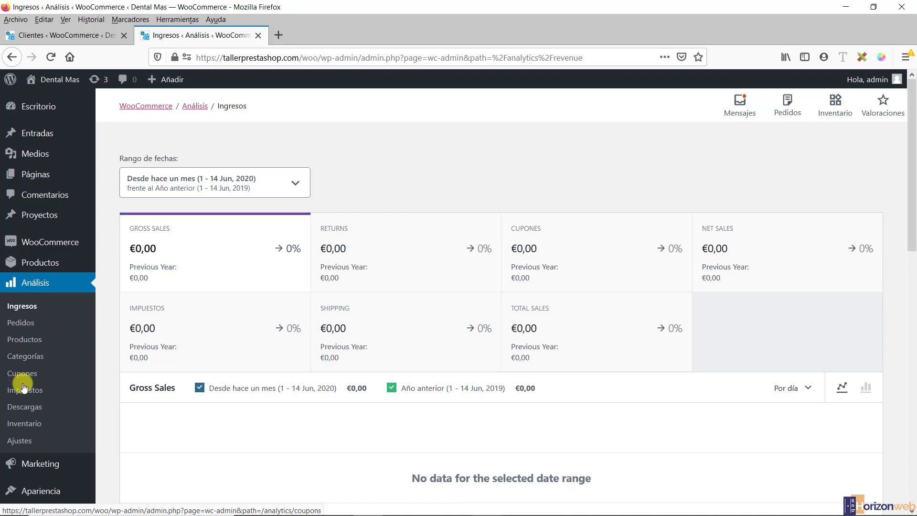
Open the Marketing section and browse through the articles in the WooCommerce knowledge base.
scroll(21, 380, down, 3)
click(53, 342)
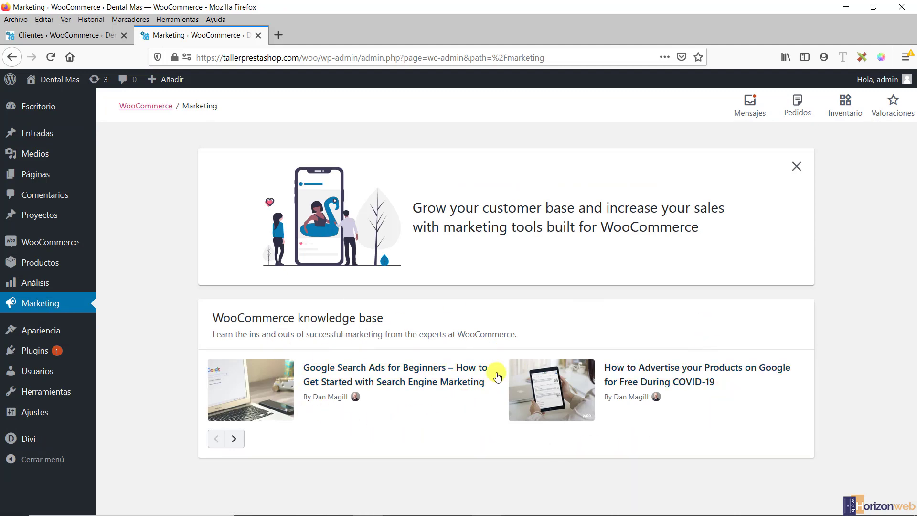
click(234, 439)
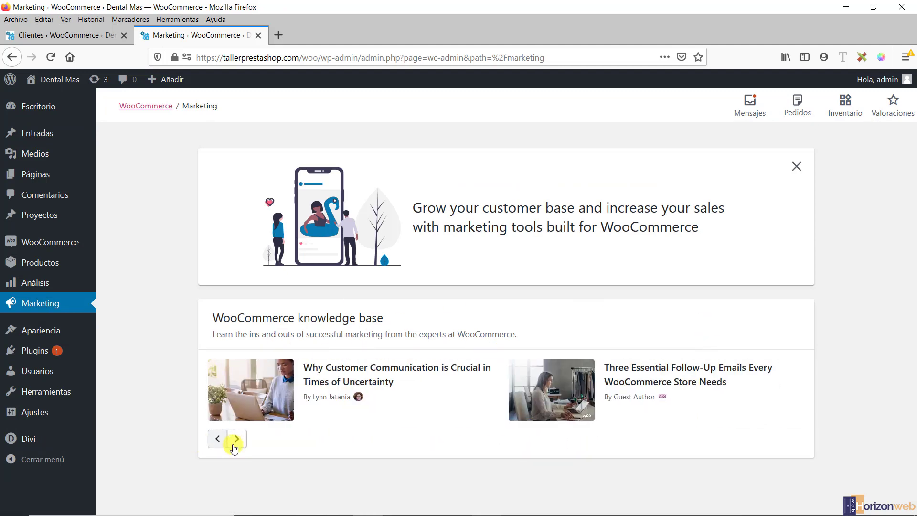
click(235, 440)
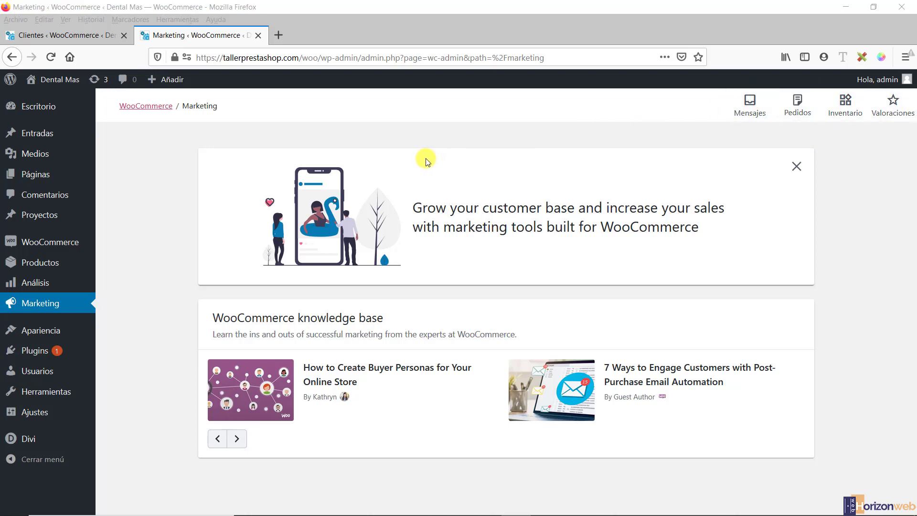
mouse_move(24, 247)
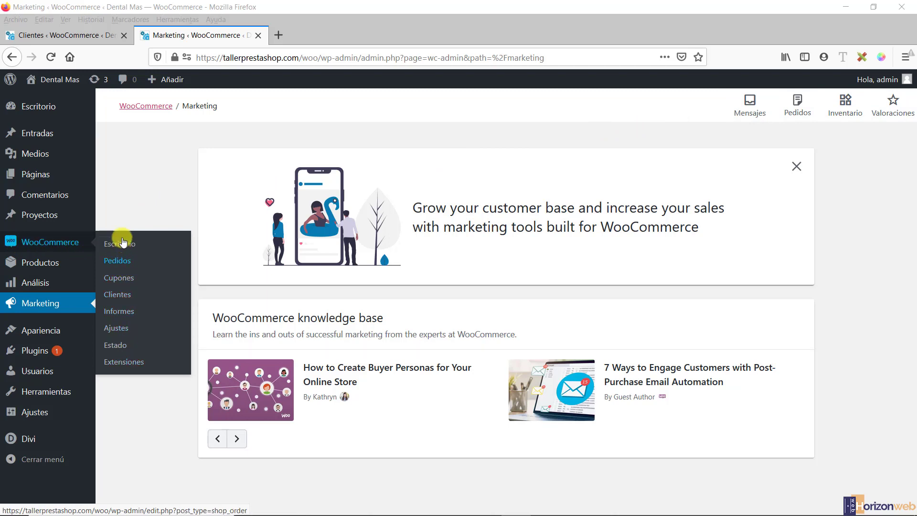
mouse_move(28, 264)
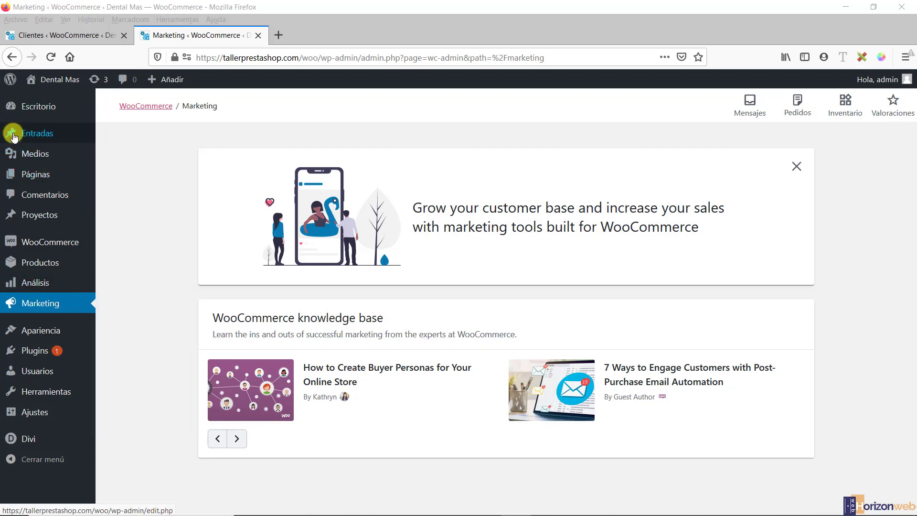
mouse_move(30, 136)
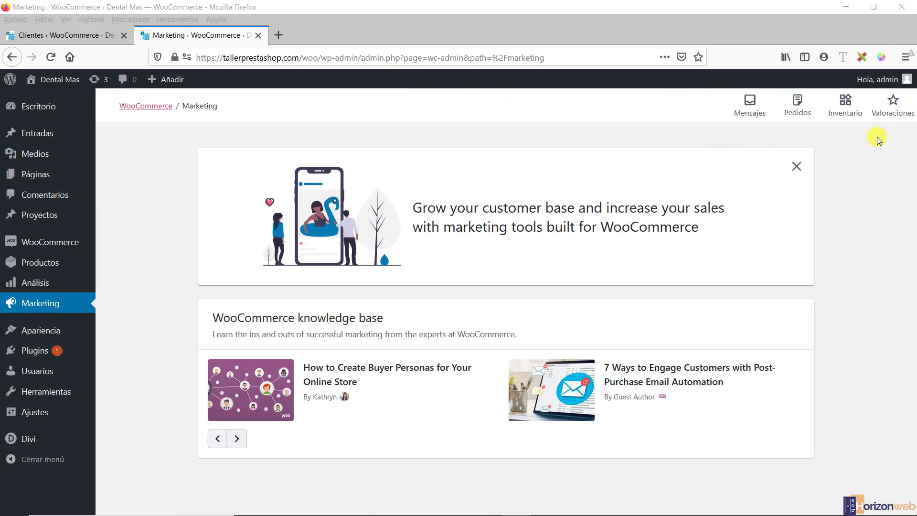
Review the Mensajes, Pedidos, Inventario and Valoraciones activity panels one after another and close the last one.
click(748, 112)
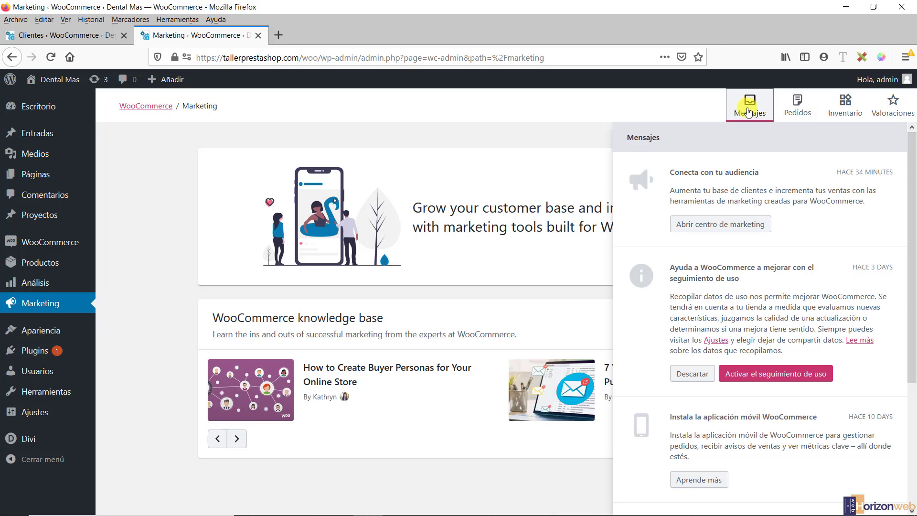
click(794, 114)
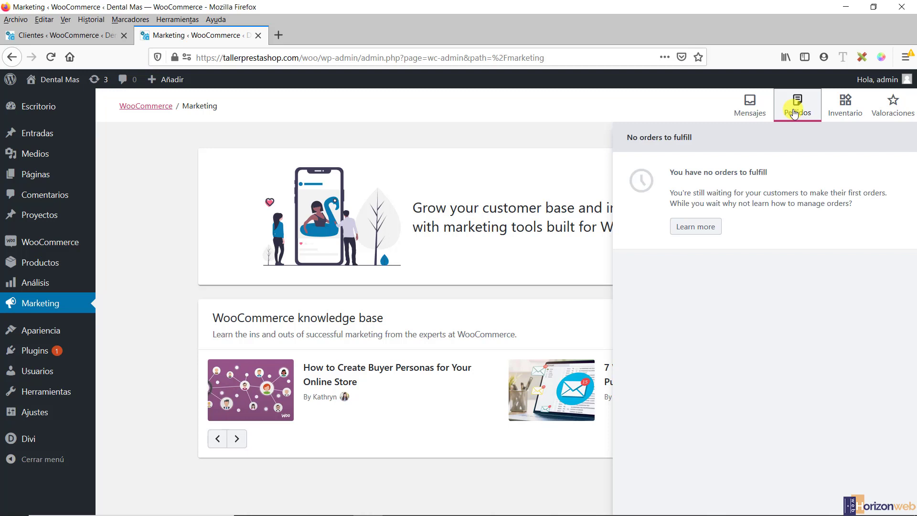
click(848, 110)
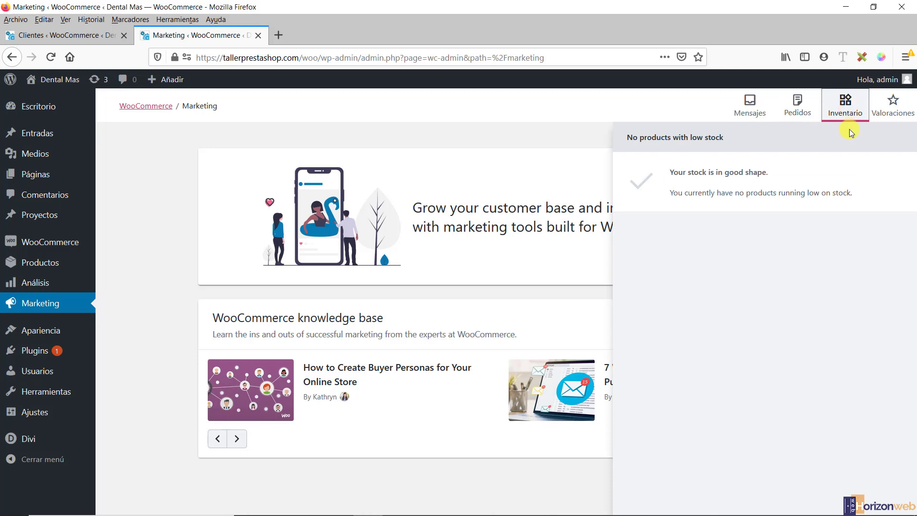
click(884, 113)
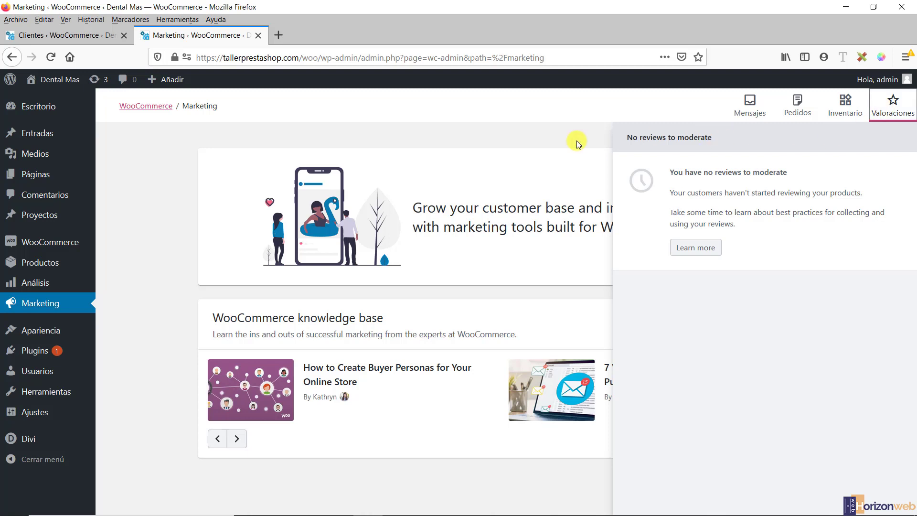
click(559, 144)
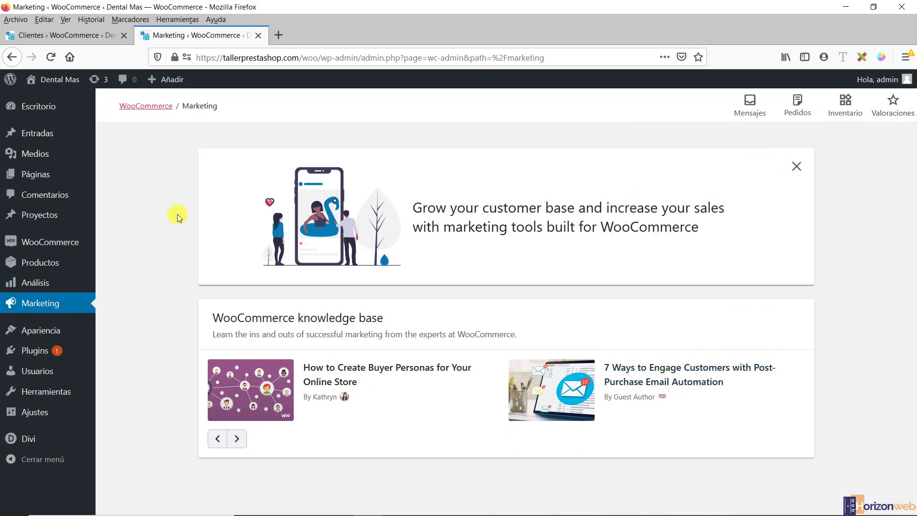